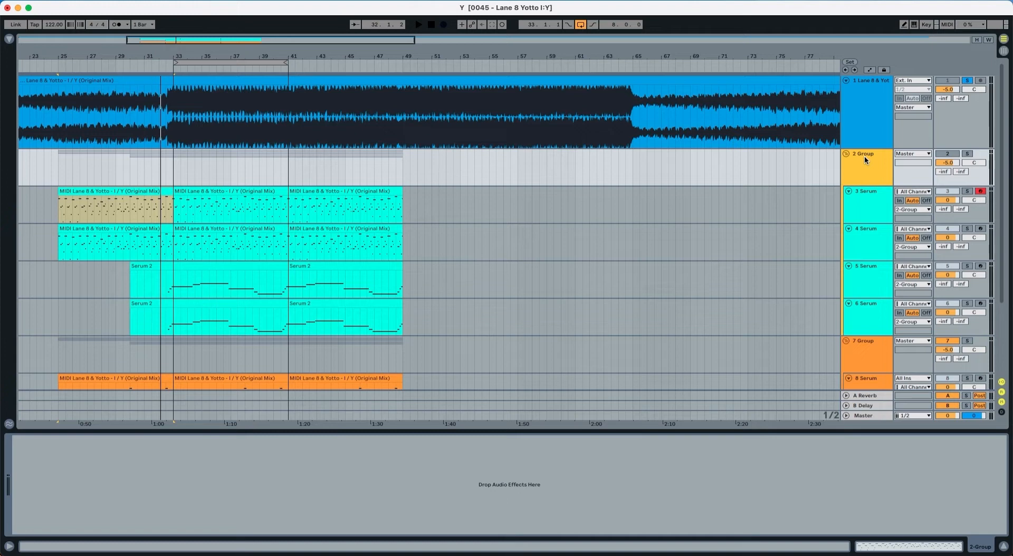
Fold the 2 Group track and bring up the 9 Serum track's synth on its oscillator page, without the LFOTool window
{"action": "key", "text": "Left"}
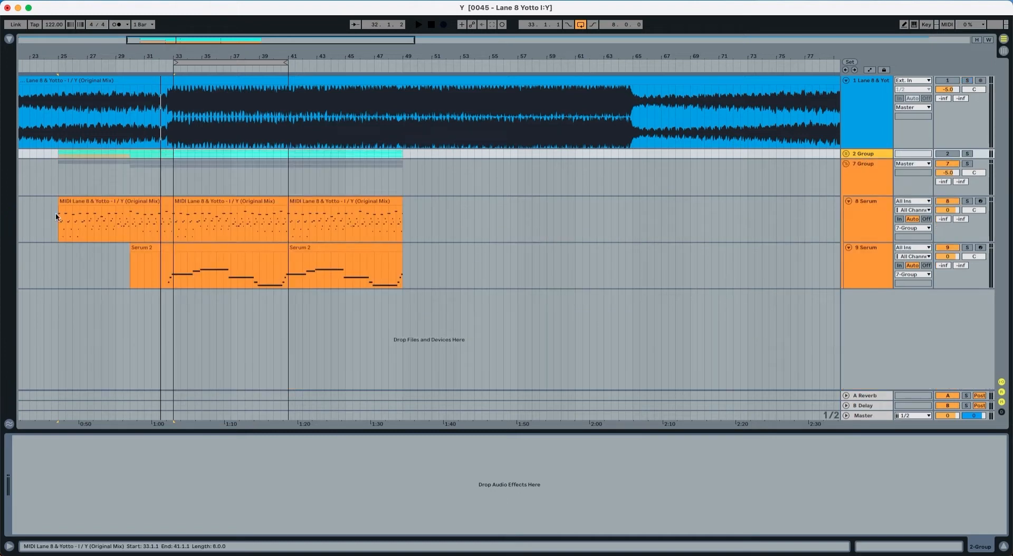
{"action": "left_click", "coordinate": [153, 221]}
{"action": "left_click", "coordinate": [173, 258]}
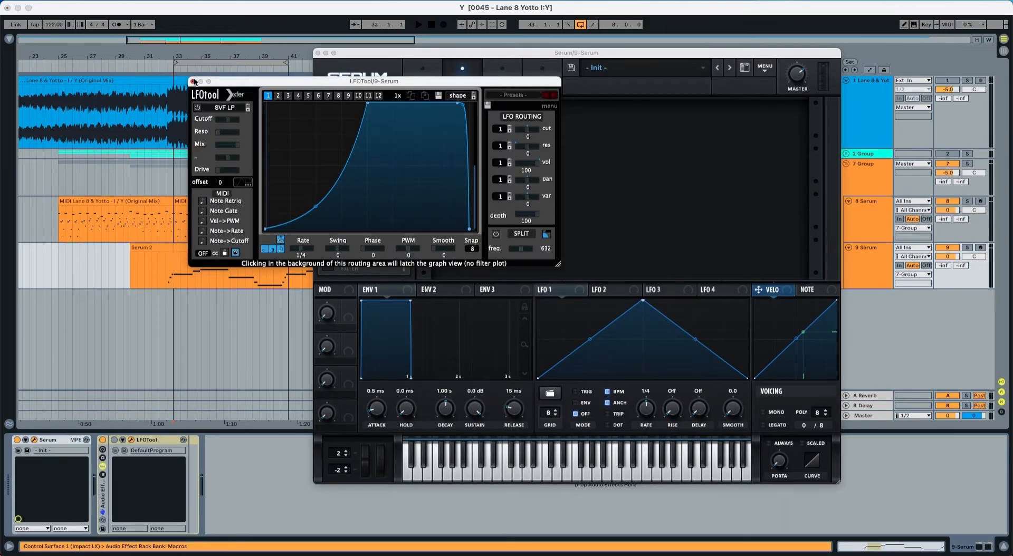
{"action": "left_click", "coordinate": [193, 82]}
{"action": "left_click", "coordinate": [417, 85]}
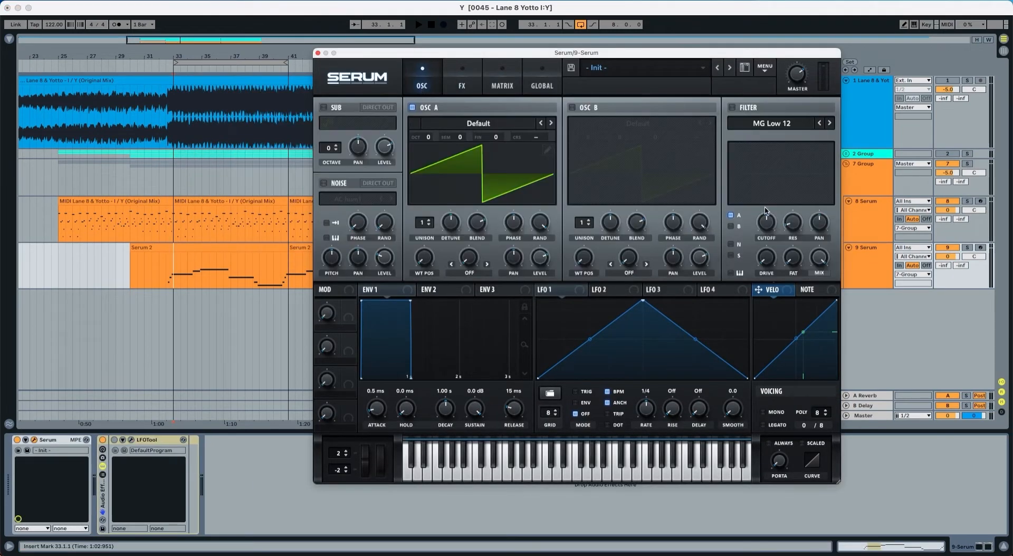
Show the 8 Serum track's synth and play its Init patch from the track's first MIDI clip
{"action": "left_click", "coordinate": [849, 217]}
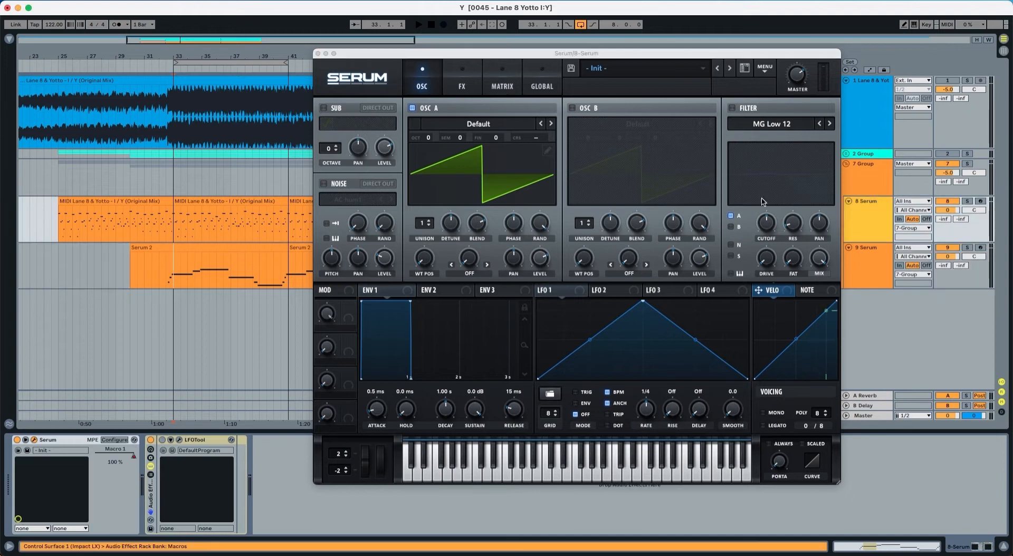
{"action": "left_click", "coordinate": [103, 201]}
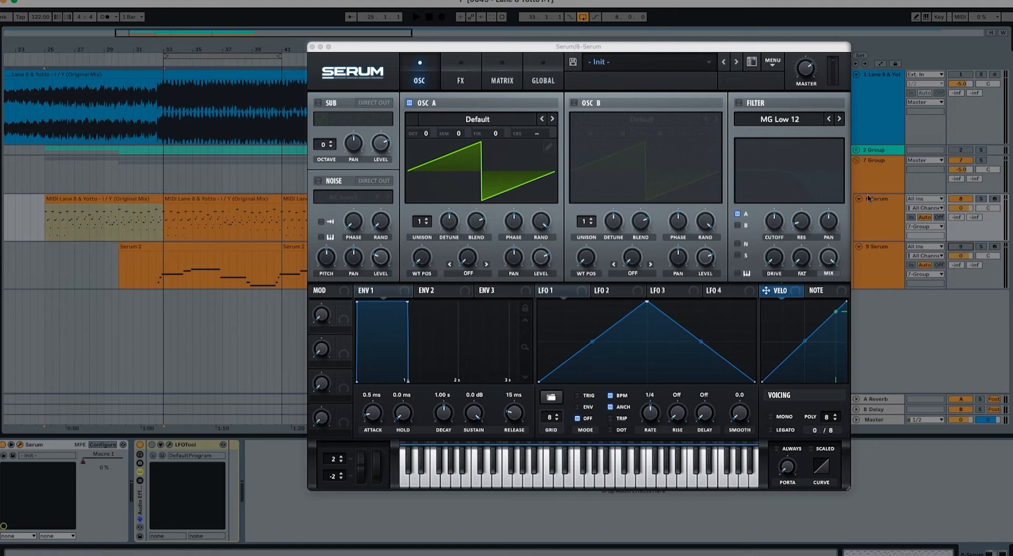
{"action": "key", "text": "space"}
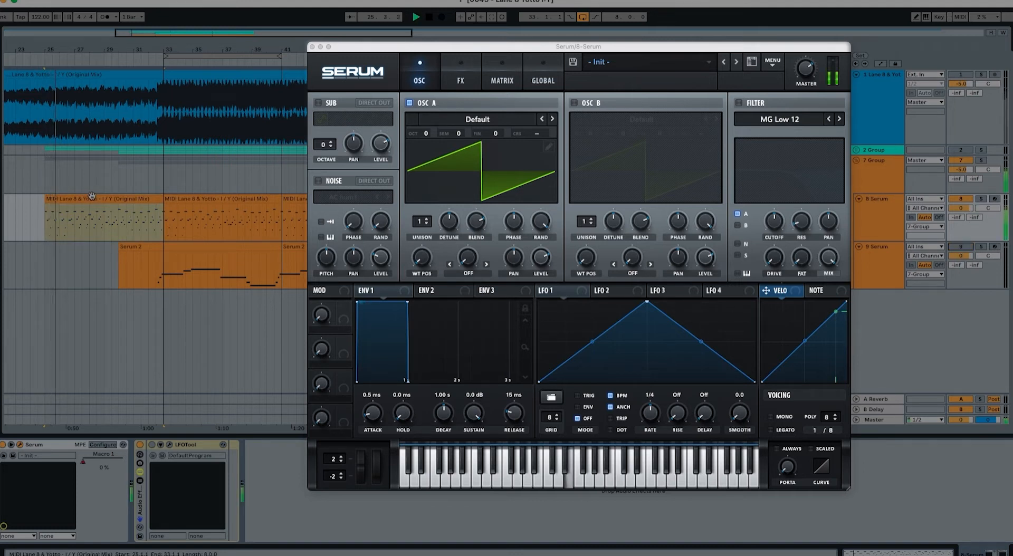
{"action": "key", "text": "space"}
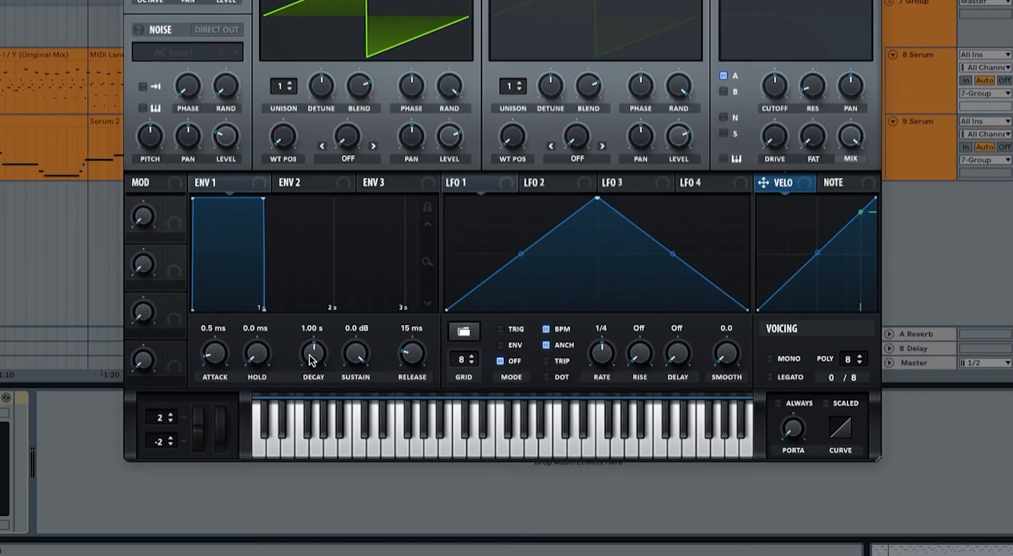
Shape Env 1 with a 1.37 s decay, -28.0 dB sustain, 769 ms release and a steeper decay curve
{"action": "left_click_drag", "start_coordinate": [315, 354], "coordinate": [312, 331]}
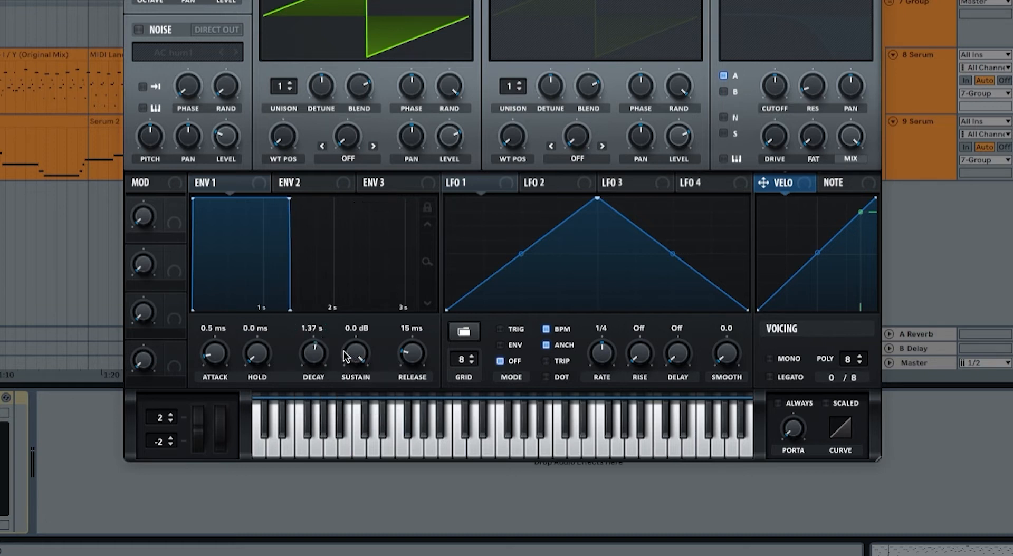
{"action": "left_click_drag", "start_coordinate": [346, 355], "coordinate": [337, 499]}
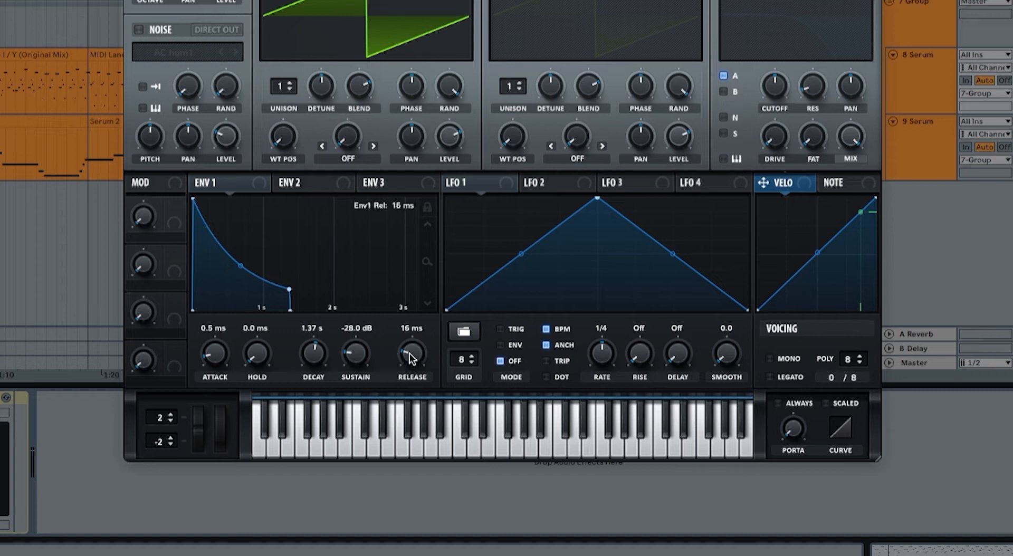
{"action": "left_click_drag", "start_coordinate": [411, 354], "coordinate": [426, 194]}
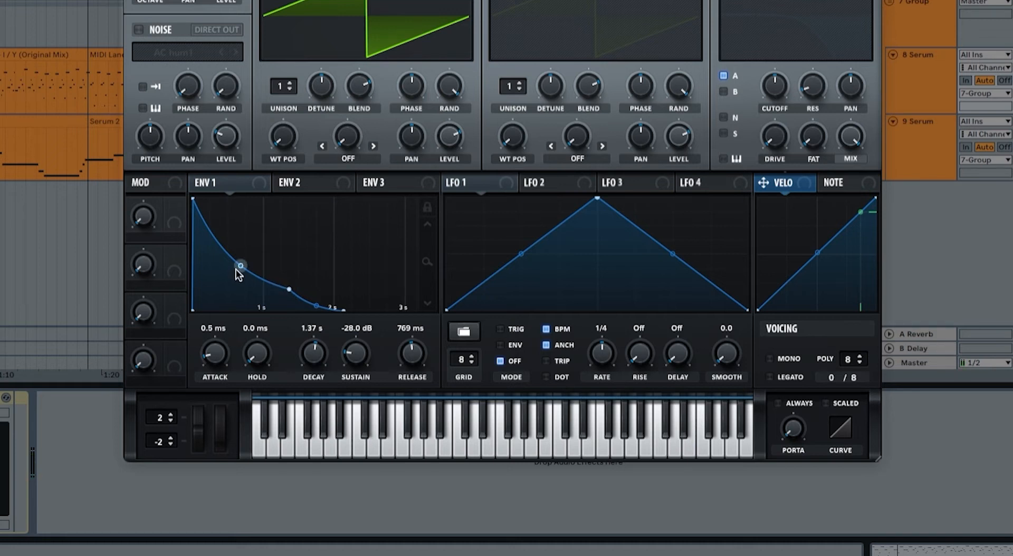
{"action": "left_click_drag", "start_coordinate": [240, 268], "coordinate": [175, 276]}
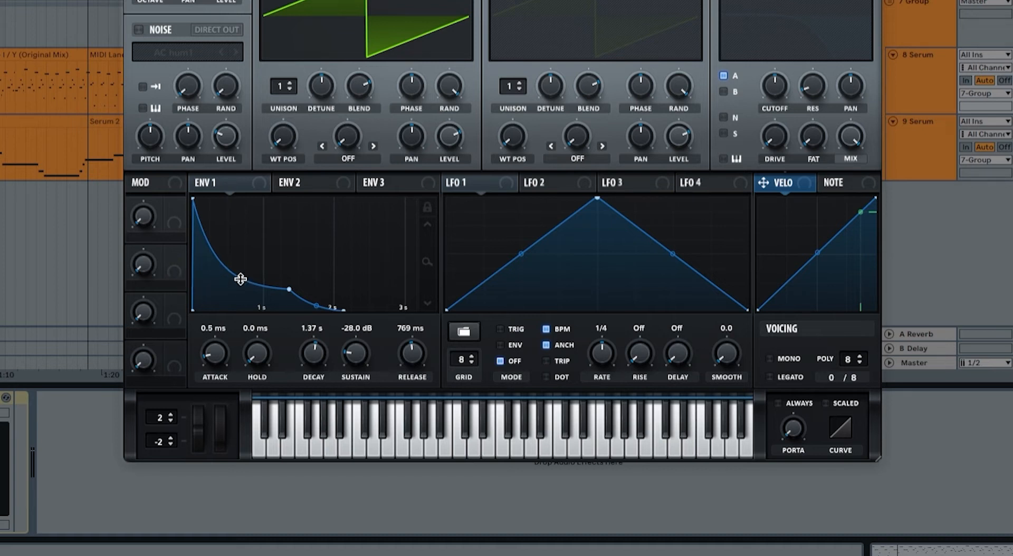
{"action": "left_click", "coordinate": [314, 305]}
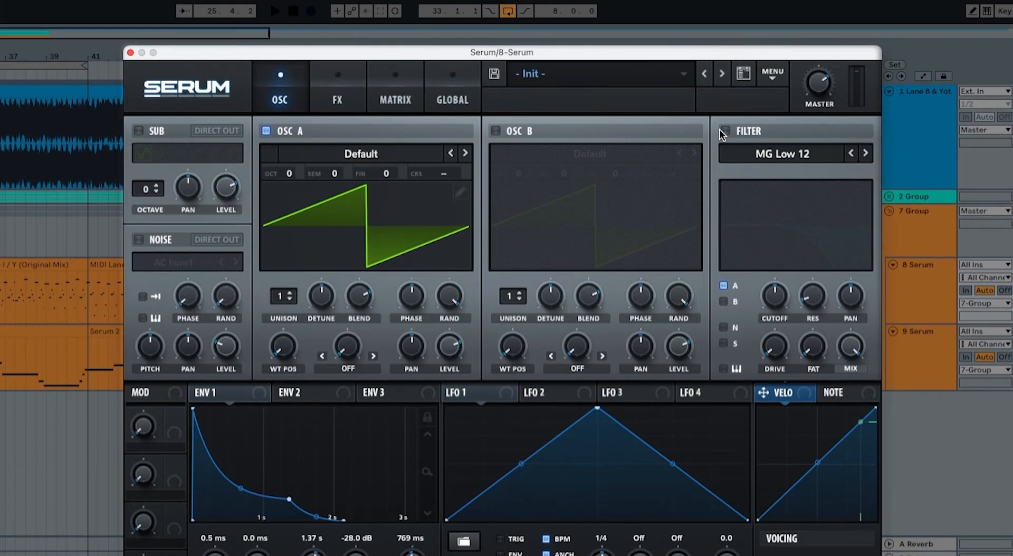
Enable the oscillator filter as MG Low 24, lower its cutoff and resonance, and assign Env 1 to modulate the cutoff
{"action": "left_click", "coordinate": [725, 131]}
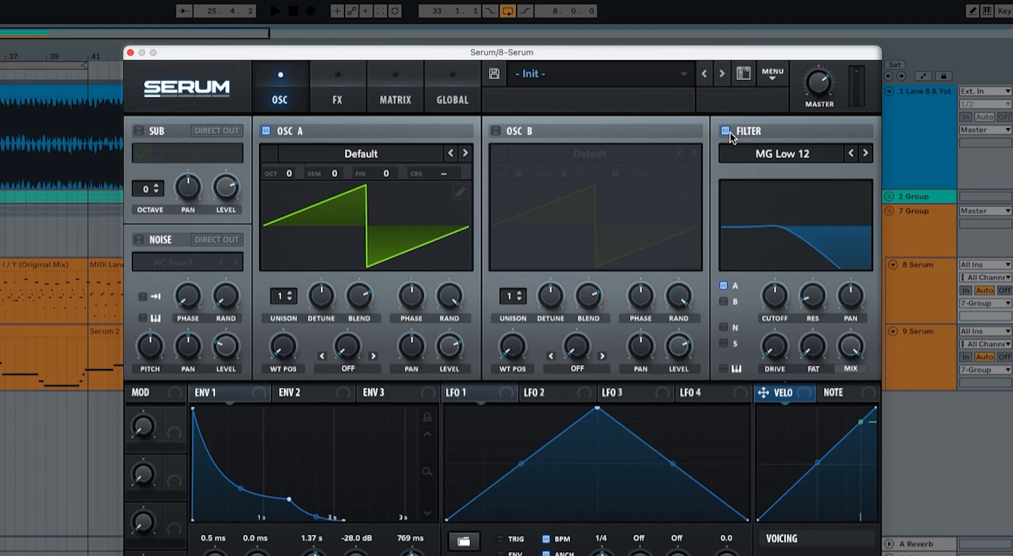
{"action": "left_click", "coordinate": [850, 158]}
{"action": "left_click_drag", "start_coordinate": [773, 297], "coordinate": [755, 368]}
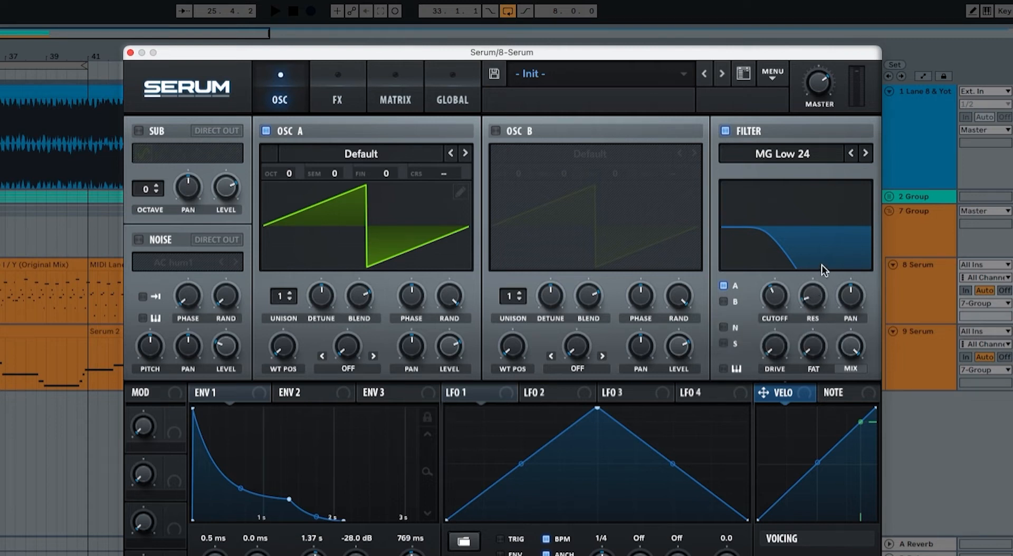
{"action": "left_click_drag", "start_coordinate": [811, 295], "coordinate": [812, 342]}
{"action": "left_click_drag", "start_coordinate": [252, 395], "coordinate": [760, 313]}
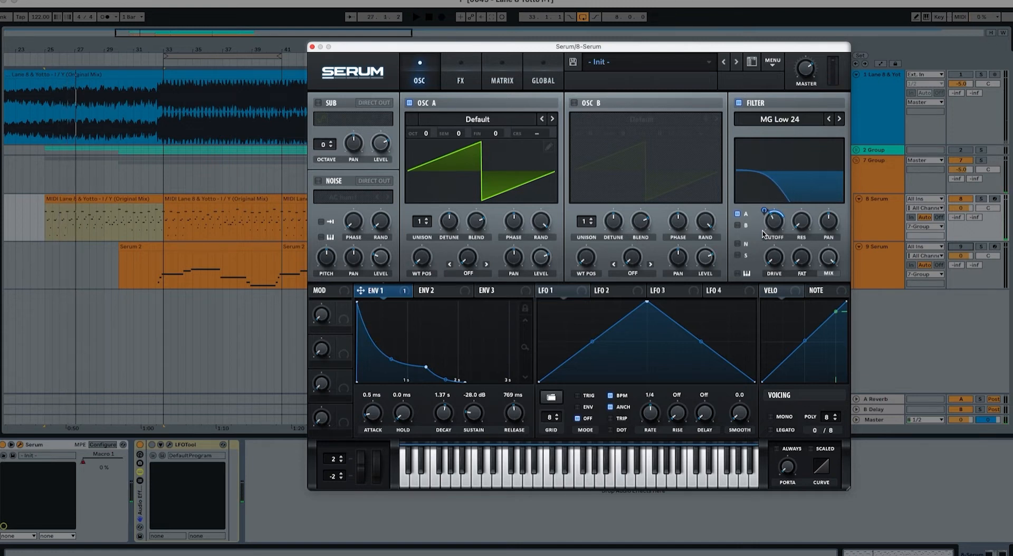
Enable the Hyper/Dimension effect with Hyper mix and Dimension size turned fully down and Dimension mix at 50%
{"action": "left_click", "coordinate": [462, 79]}
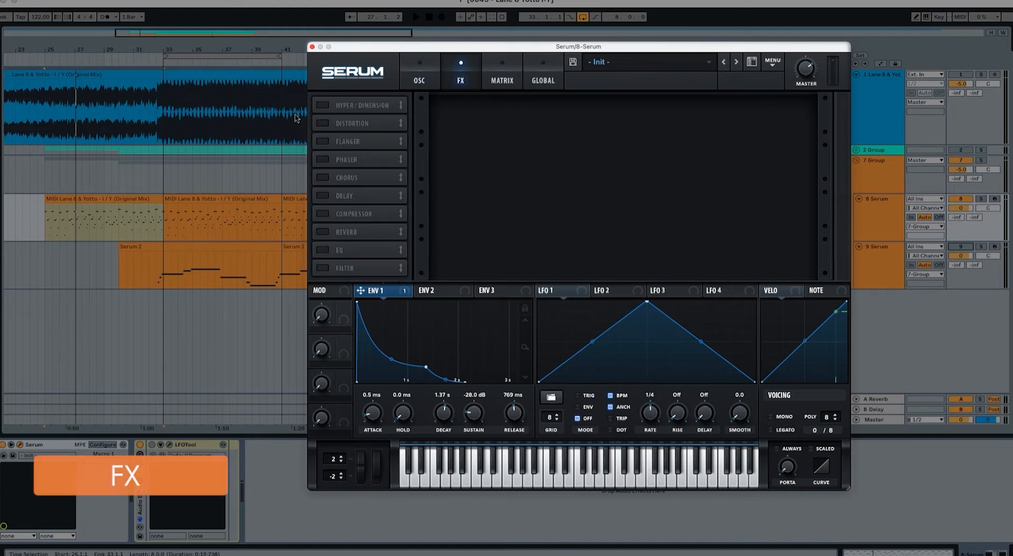
{"action": "left_click", "coordinate": [322, 105]}
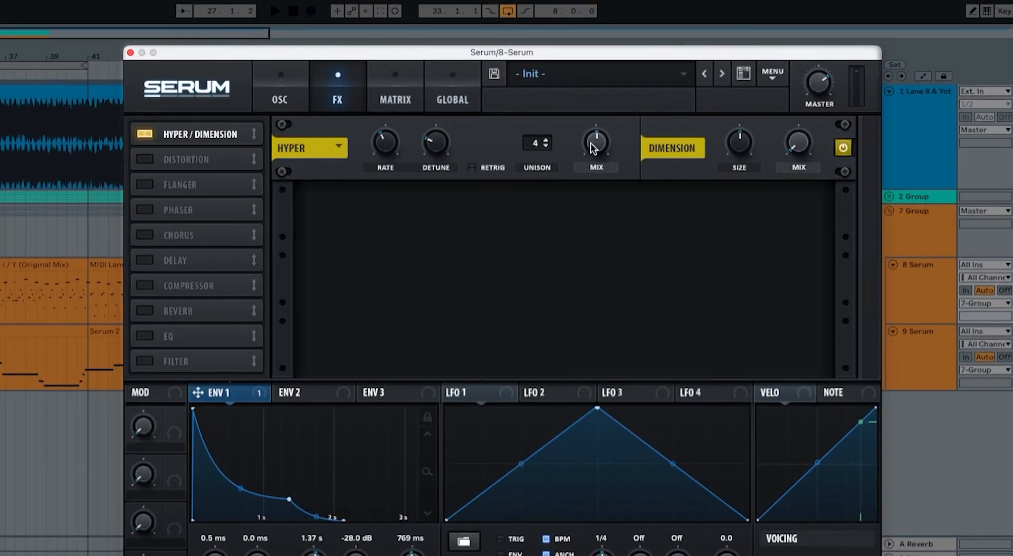
{"action": "left_click_drag", "start_coordinate": [593, 146], "coordinate": [592, 328]}
{"action": "left_click_drag", "start_coordinate": [740, 144], "coordinate": [737, 295]}
{"action": "left_click_drag", "start_coordinate": [799, 151], "coordinate": [812, 83]}
Play the part with the Hyper/Dimension effect bypassed and re-enabled to compare the sound
{"action": "key", "text": "space"}
{"action": "key", "text": "space"}
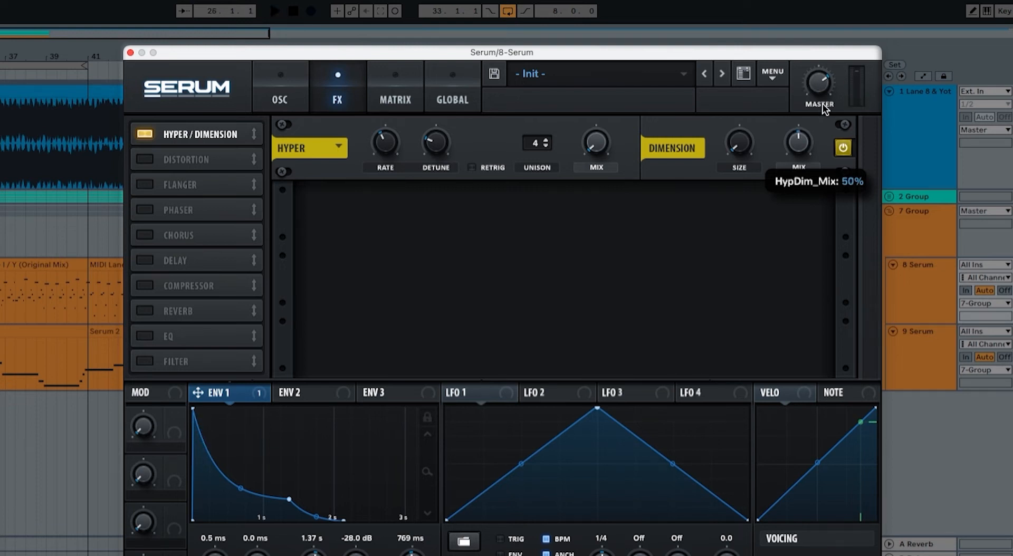
{"action": "left_click", "coordinate": [841, 150]}
{"action": "key", "text": "space"}
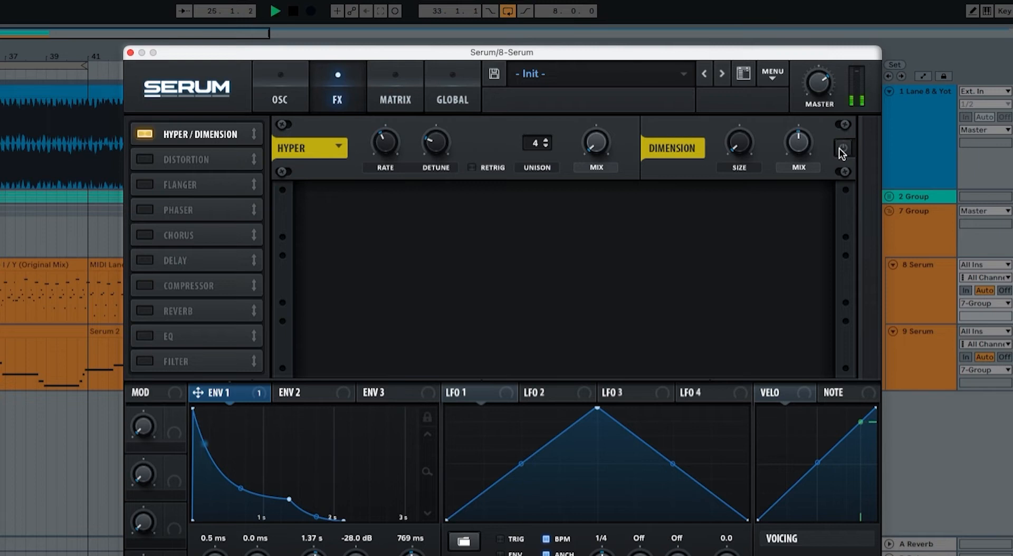
{"action": "left_click", "coordinate": [841, 149]}
{"action": "key", "text": "space"}
Enable the Tube distortion effect, raise its drive, and play the part to check the sound
{"action": "left_click", "coordinate": [146, 159]}
{"action": "left_click_drag", "start_coordinate": [681, 207], "coordinate": [685, 185]}
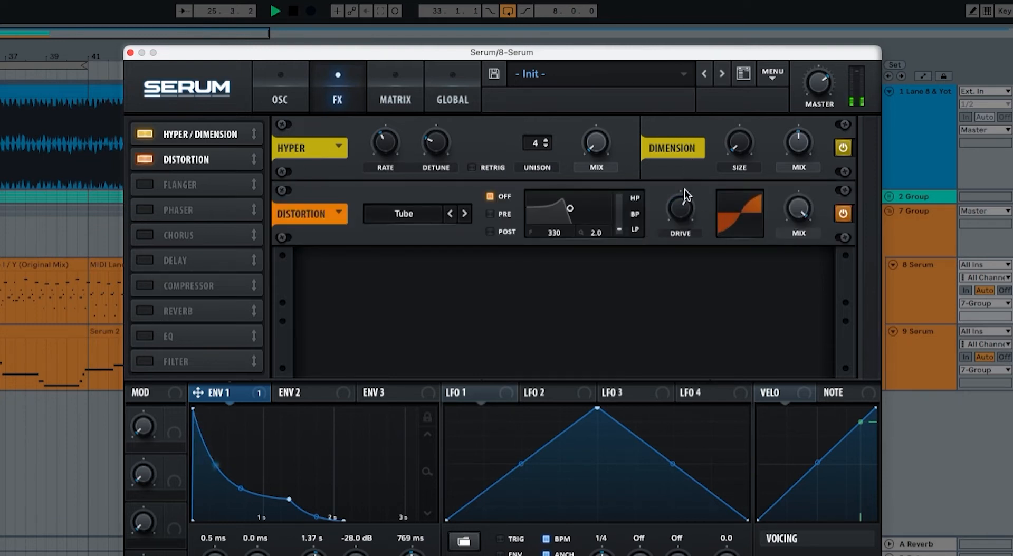
{"action": "mouse_move", "coordinate": [681, 214]}
{"action": "left_mouse_down"}
{"action": "mouse_move", "coordinate": [686, 182]}
{"action": "mouse_move", "coordinate": [682, 218]}
{"action": "left_mouse_up"}
{"action": "key", "text": "space"}
{"action": "key", "text": "space"}
Place an MG Low 6 filter effect after the distortion, with cutoff at 117 Hz modulated by Env 1 at 32
{"action": "left_click", "coordinate": [152, 364]}
{"action": "left_click_drag", "start_coordinate": [152, 364], "coordinate": [245, 195]}
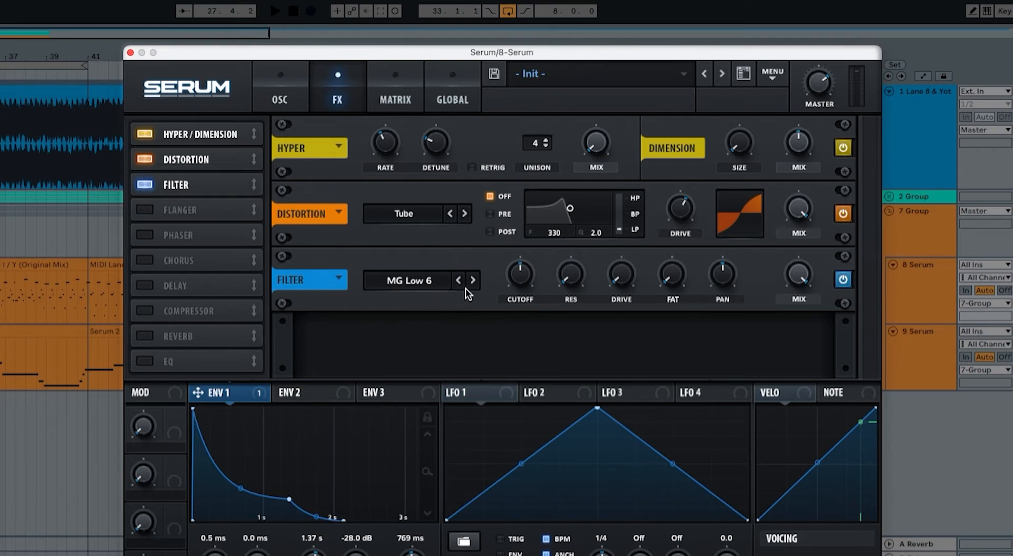
{"action": "left_click_drag", "start_coordinate": [522, 285], "coordinate": [515, 300]}
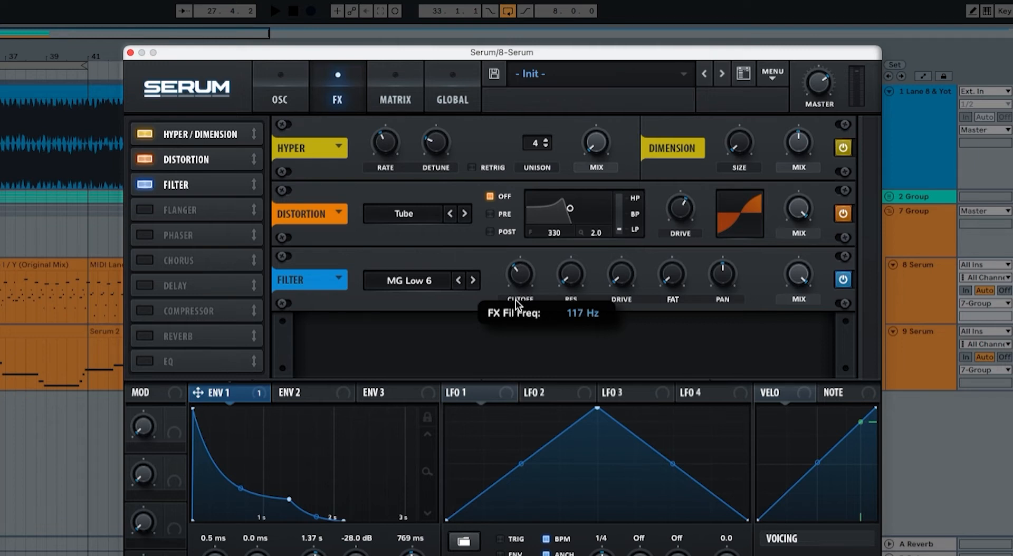
{"action": "left_click_drag", "start_coordinate": [258, 399], "coordinate": [506, 284]}
{"action": "key", "text": "space"}
{"action": "mouse_move", "coordinate": [507, 265]}
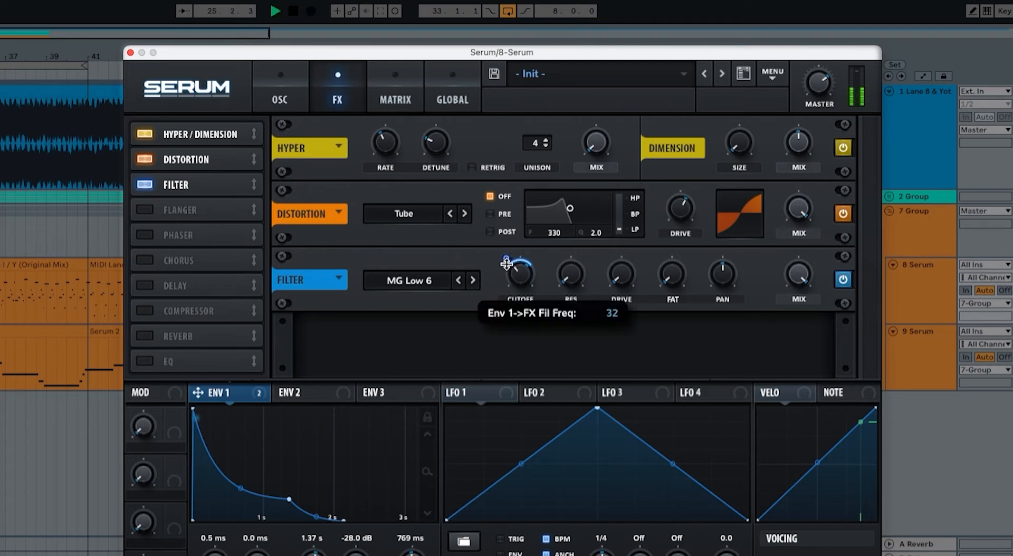
{"action": "key", "text": "space"}
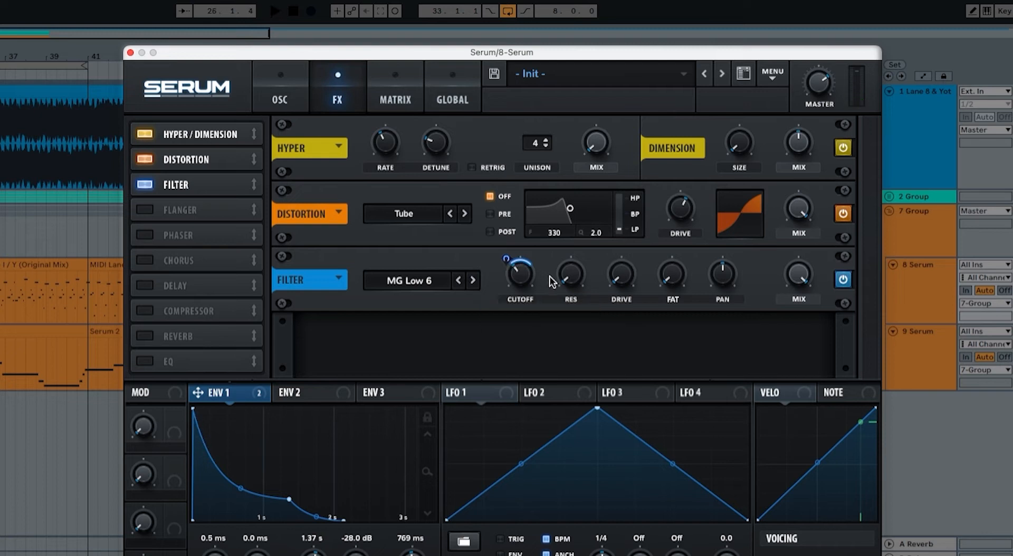
Raise the filter effect's drive, set the master volume to 68%, and play the part to check the level
{"action": "left_click_drag", "start_coordinate": [627, 260], "coordinate": [632, 233]}
{"action": "key", "text": "space"}
{"action": "key", "text": "space"}
{"action": "mouse_move", "coordinate": [816, 94]}
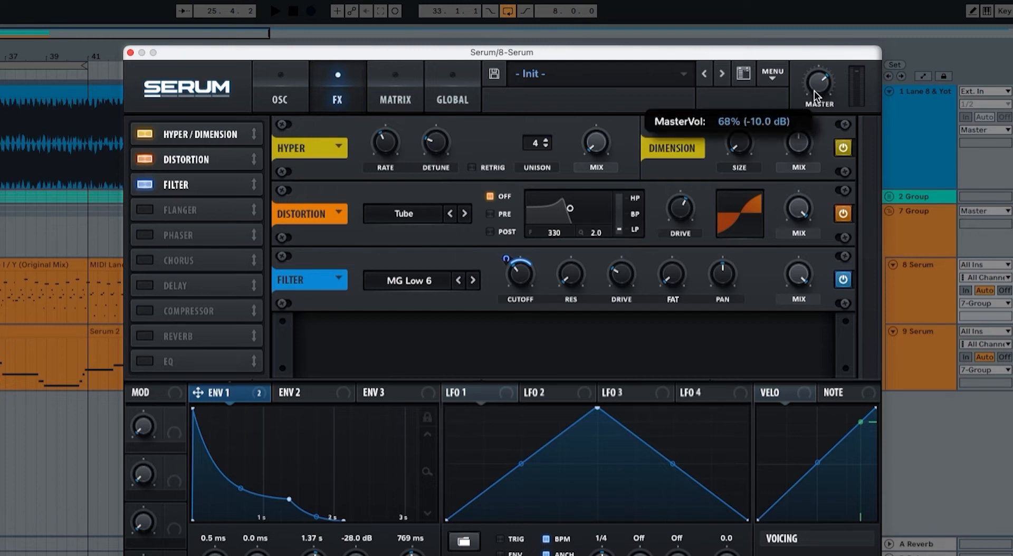
{"action": "key", "text": "space"}
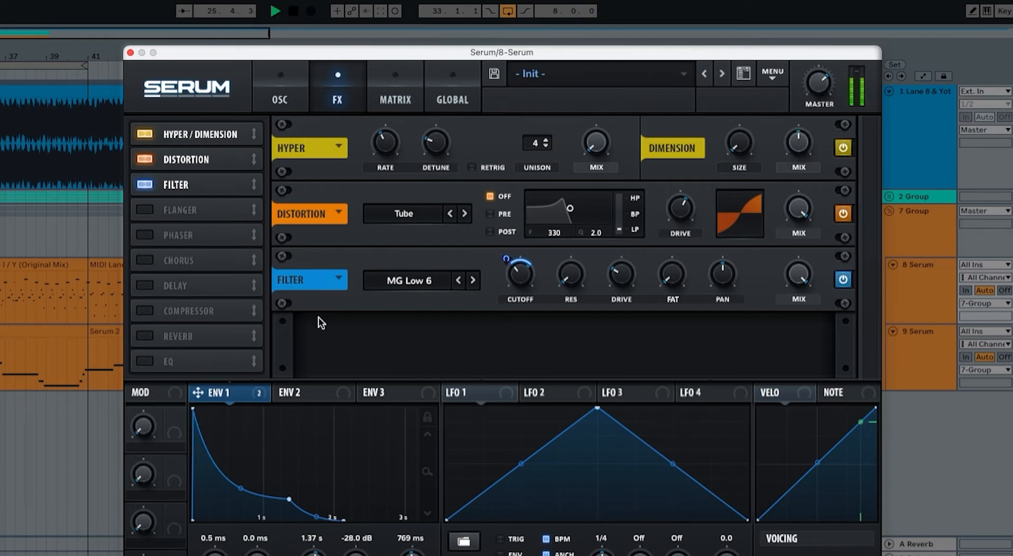
{"action": "key", "text": "space"}
Add a Hall reverb after the filter effect, set its mix to 34%, and listen to the part
{"action": "left_click", "coordinate": [143, 341]}
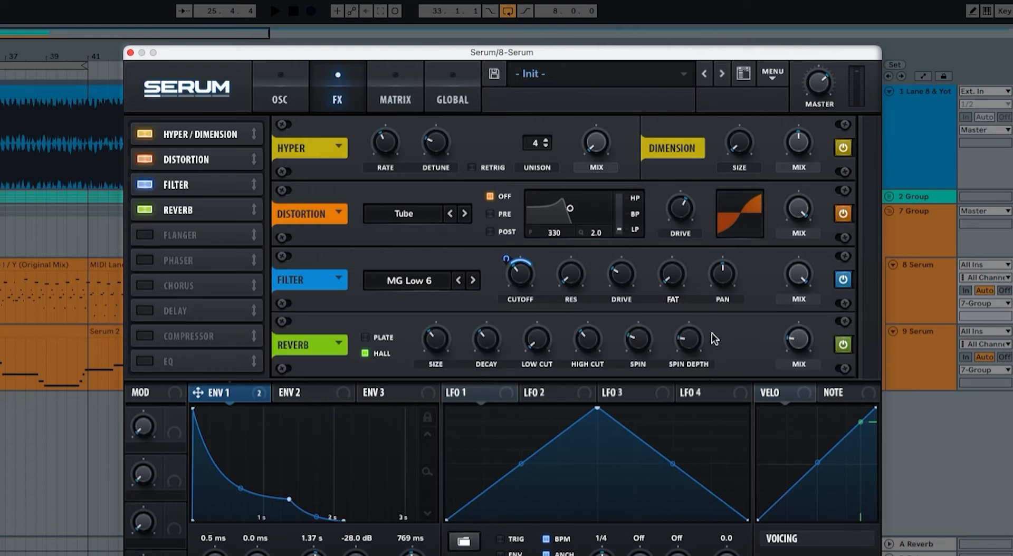
{"action": "mouse_move", "coordinate": [796, 337]}
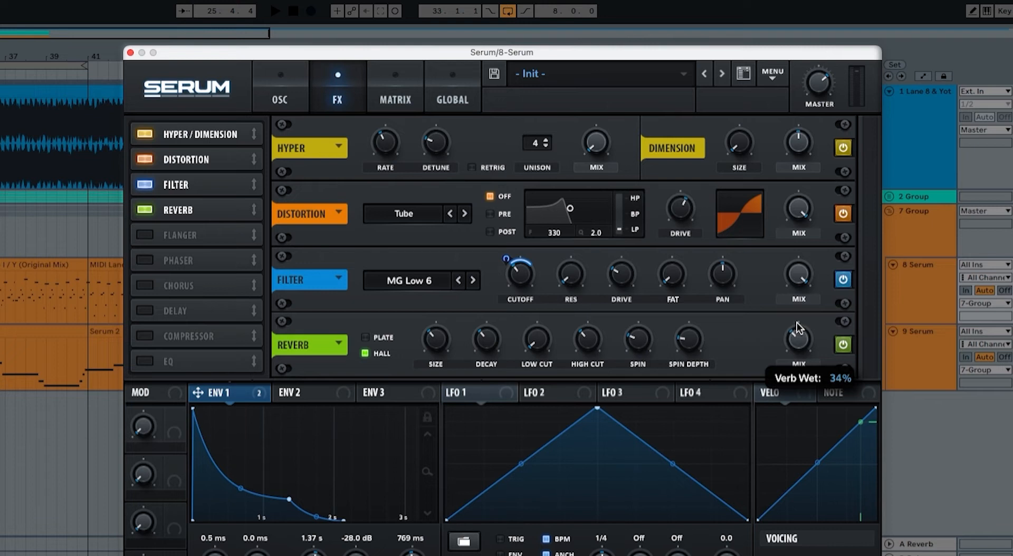
{"action": "key", "text": "space"}
{"action": "key", "text": "space"}
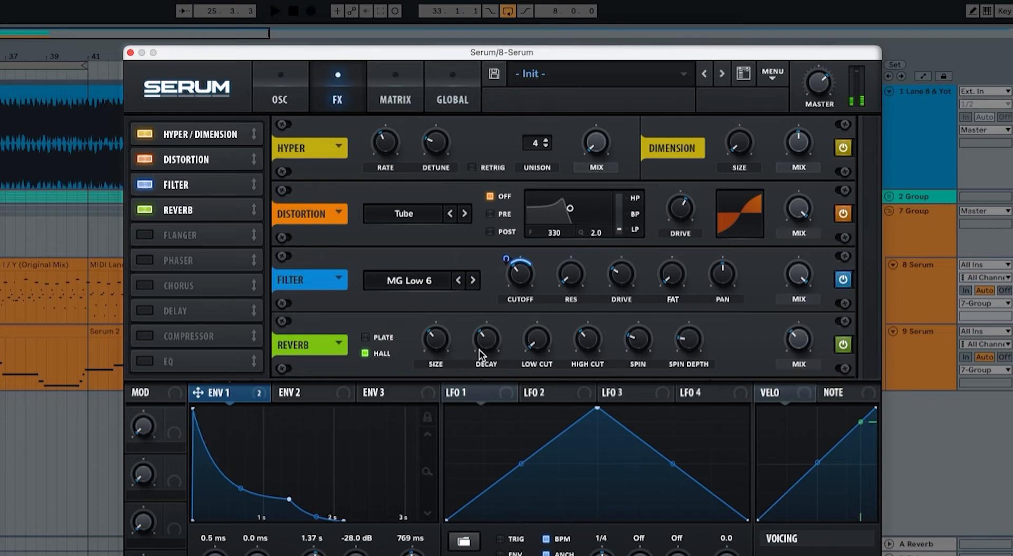
Shorten the reverb's decay to about 2.9 s, set its low cut to 48%, raise its high cut, and audition the result
{"action": "left_click_drag", "start_coordinate": [479, 350], "coordinate": [474, 371]}
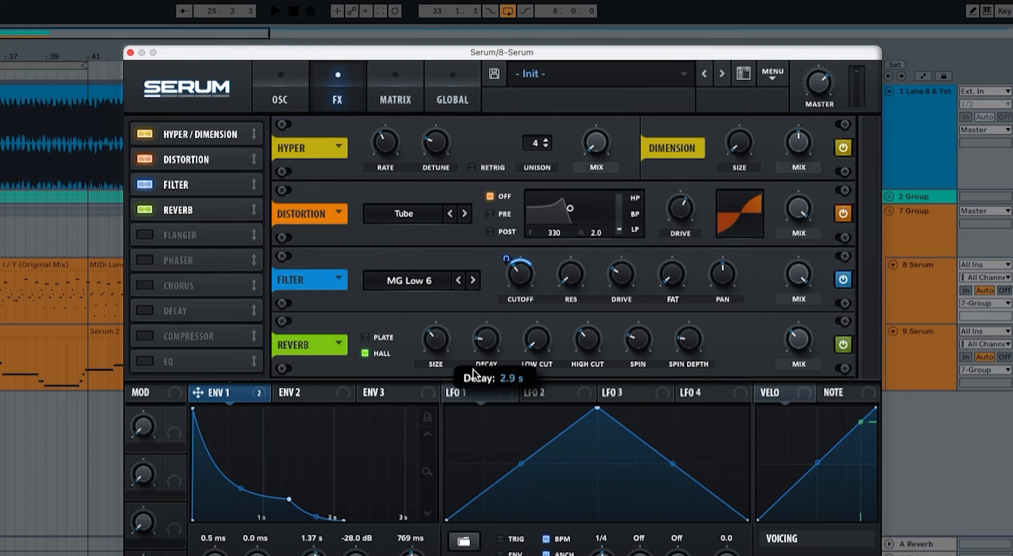
{"action": "left_click_drag", "start_coordinate": [536, 340], "coordinate": [550, 273]}
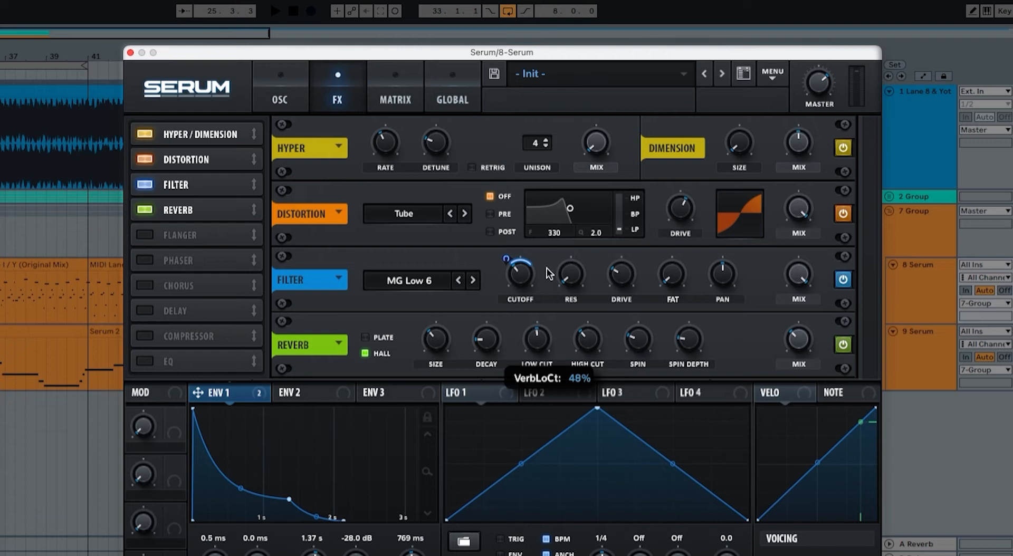
{"action": "mouse_move", "coordinate": [587, 326]}
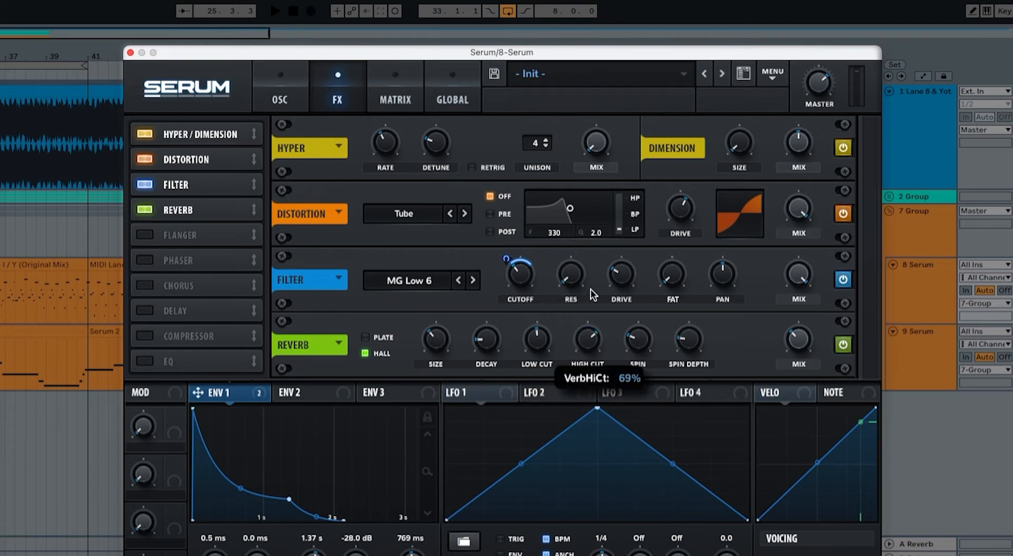
{"action": "mouse_move", "coordinate": [590, 289]}
{"action": "left_mouse_down"}
{"action": "mouse_move", "coordinate": [593, 275]}
{"action": "mouse_move", "coordinate": [589, 297]}
{"action": "left_mouse_up"}
{"action": "key", "text": "space"}
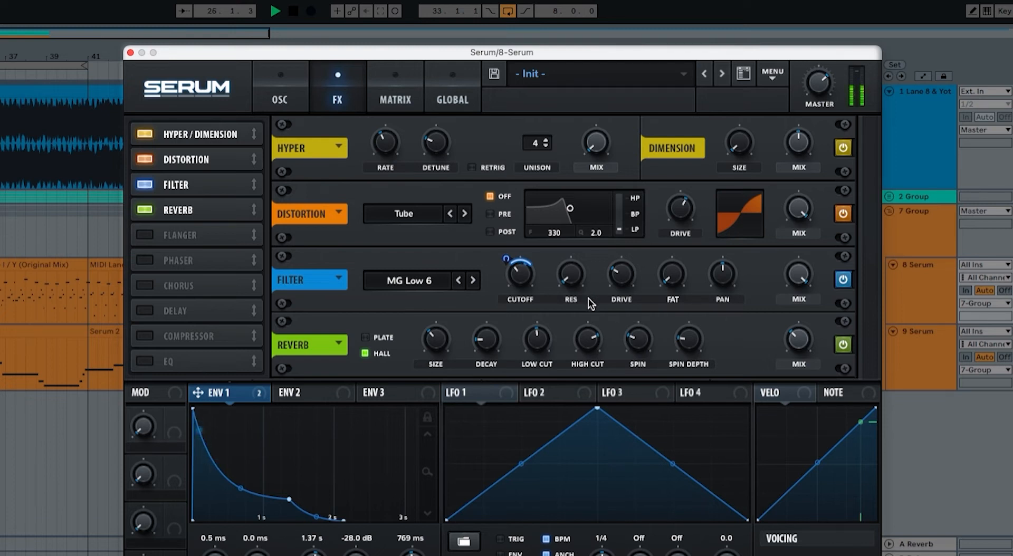
{"action": "key", "text": "space"}
{"action": "key", "text": "space"}
{"action": "key", "text": "space"}
Add an EQ after the reverb, switch its low band to low cut with reduced Q and frequency, and audition it
{"action": "left_click", "coordinate": [151, 356]}
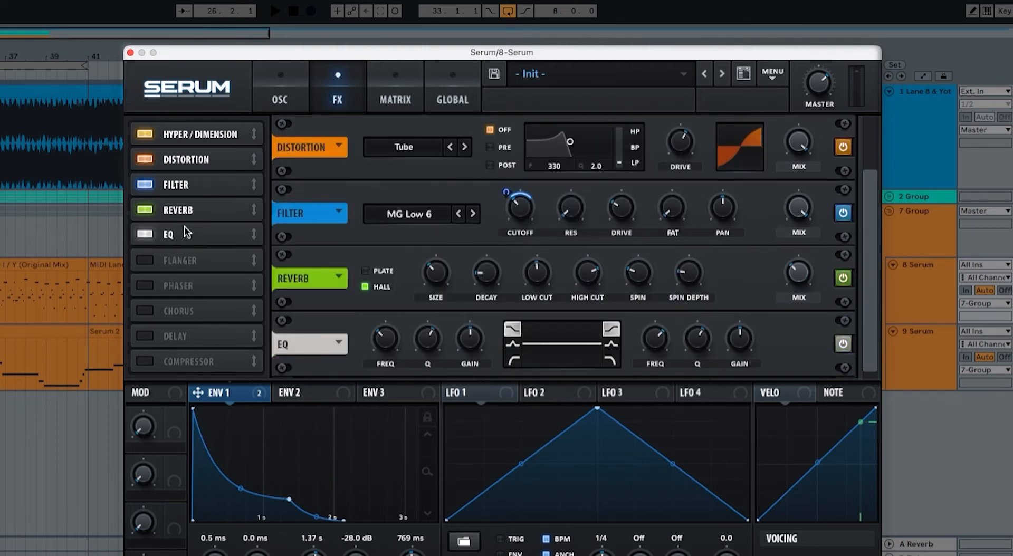
{"action": "left_click", "coordinate": [513, 360]}
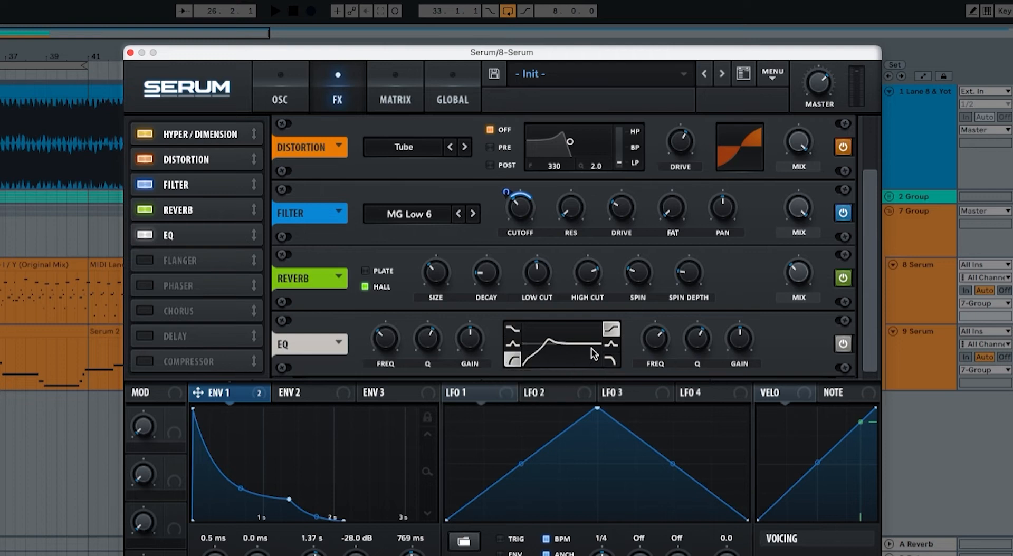
{"action": "left_click", "coordinate": [607, 332]}
{"action": "left_click_drag", "start_coordinate": [428, 340], "coordinate": [429, 373]}
{"action": "left_click_drag", "start_coordinate": [383, 344], "coordinate": [383, 365]}
{"action": "key", "text": "space"}
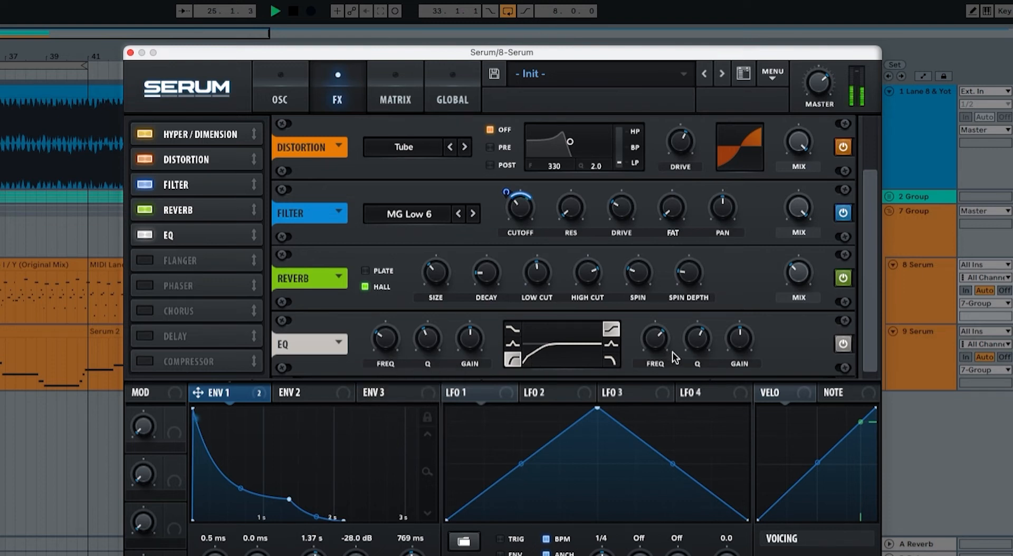
{"action": "left_click", "coordinate": [839, 343]}
{"action": "key", "text": "space"}
Boost the EQ's high shelf with a lower Q, and compare the part with the EQ off and on
{"action": "left_click_drag", "start_coordinate": [654, 337], "coordinate": [689, 372]}
{"action": "left_click_drag", "start_coordinate": [738, 351], "coordinate": [736, 328]}
{"action": "key", "text": "space"}
{"action": "mouse_move", "coordinate": [737, 335]}
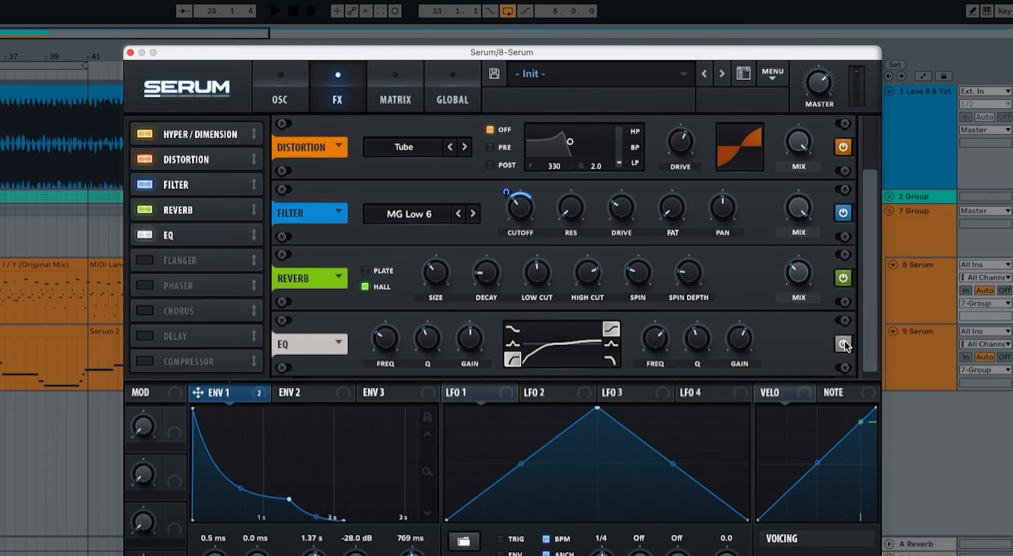
{"action": "left_click", "coordinate": [844, 341]}
{"action": "left_click", "coordinate": [843, 344]}
{"action": "key", "text": "space"}
{"action": "key", "text": "space"}
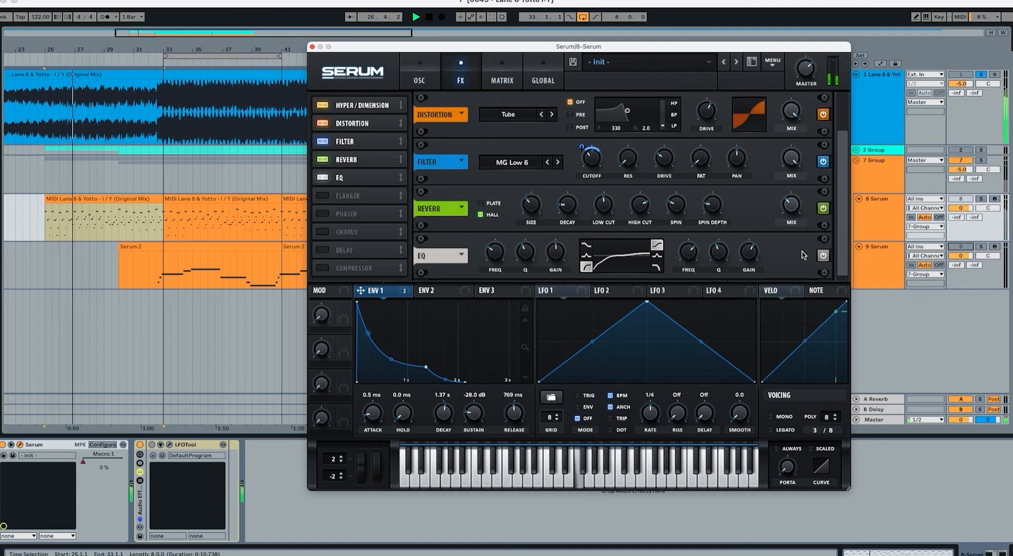
{"action": "key", "text": "space"}
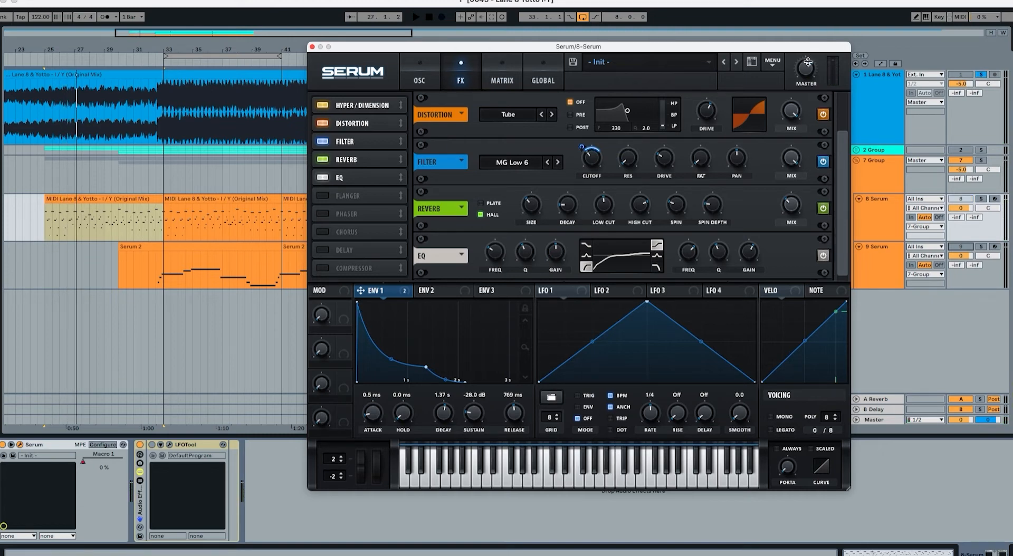
Lower the synth's master volume slightly and play the clips at bars 25 and 33 to compare them
{"action": "left_click_drag", "start_coordinate": [808, 61], "coordinate": [806, 69]}
{"action": "key", "text": "space"}
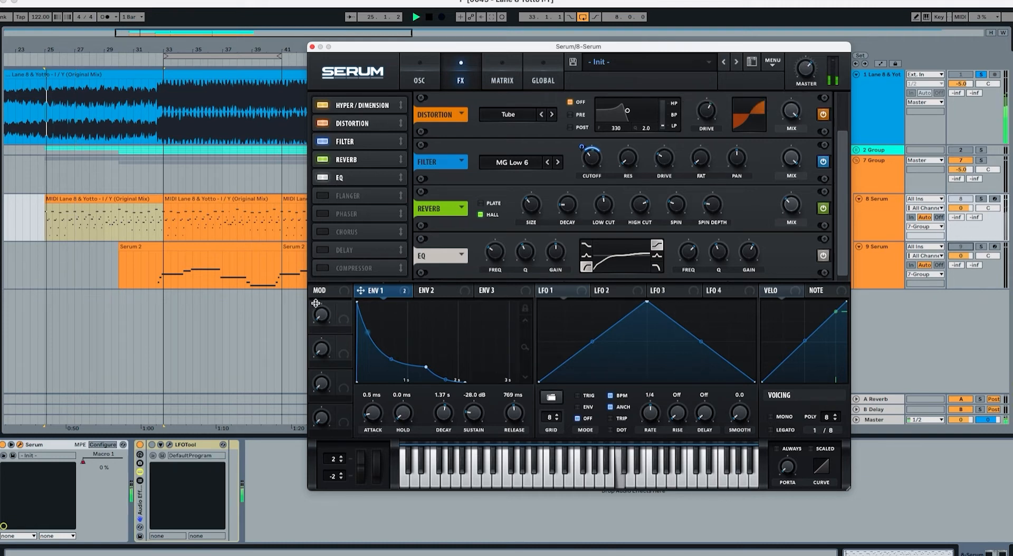
{"action": "left_click", "coordinate": [170, 201]}
{"action": "key", "text": "space"}
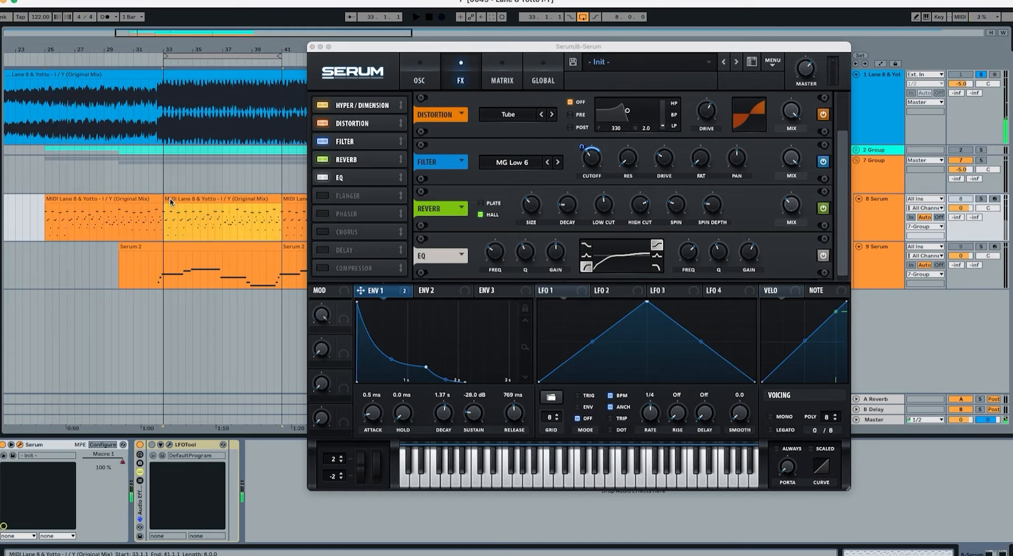
{"action": "key", "text": "space"}
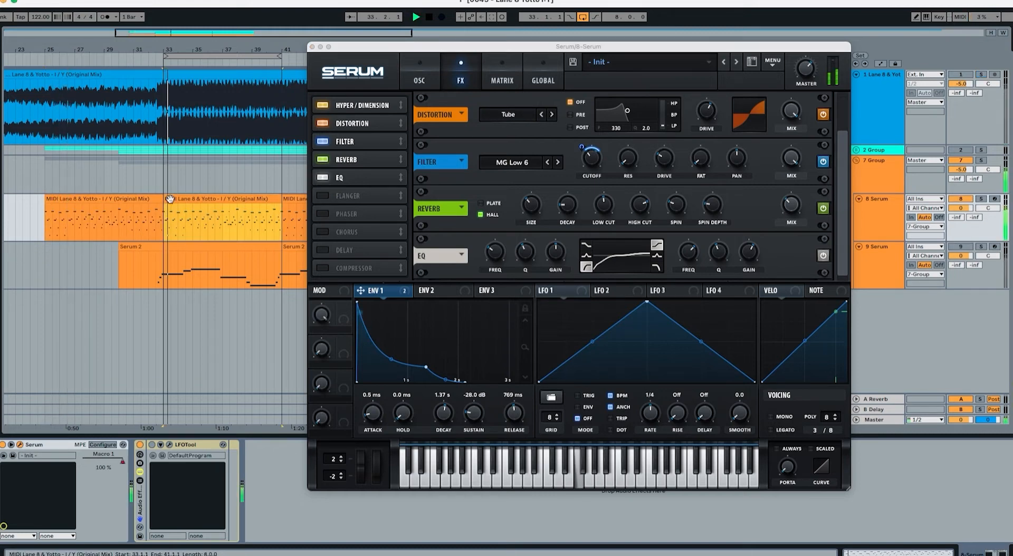
{"action": "key", "text": "space"}
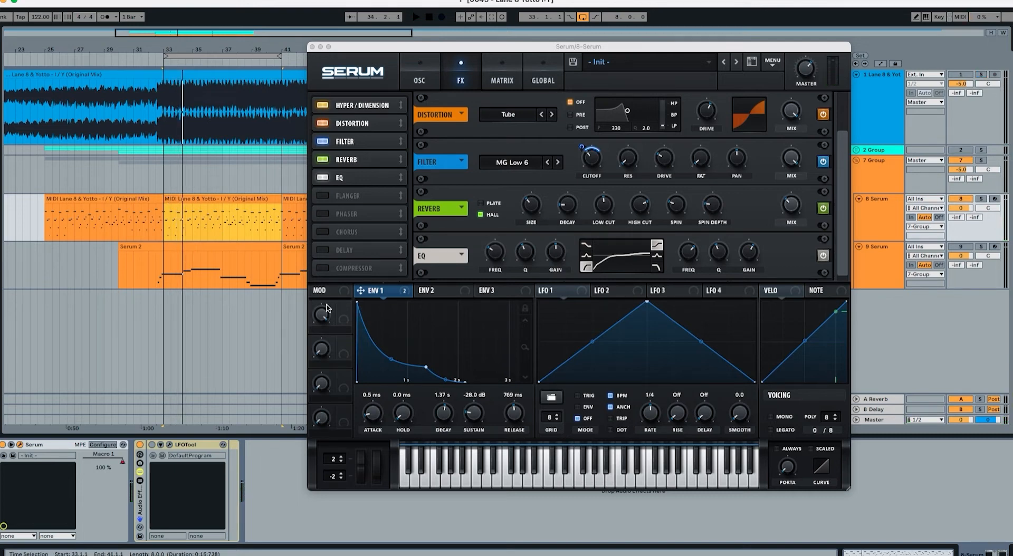
Assign Macro 1 to the Env 1 decay, fine-tune the modulation amount, and play the bar 33 clip
{"action": "left_click", "coordinate": [344, 309]}
{"action": "left_click_drag", "start_coordinate": [344, 309], "coordinate": [435, 431]}
{"action": "key", "text": "space"}
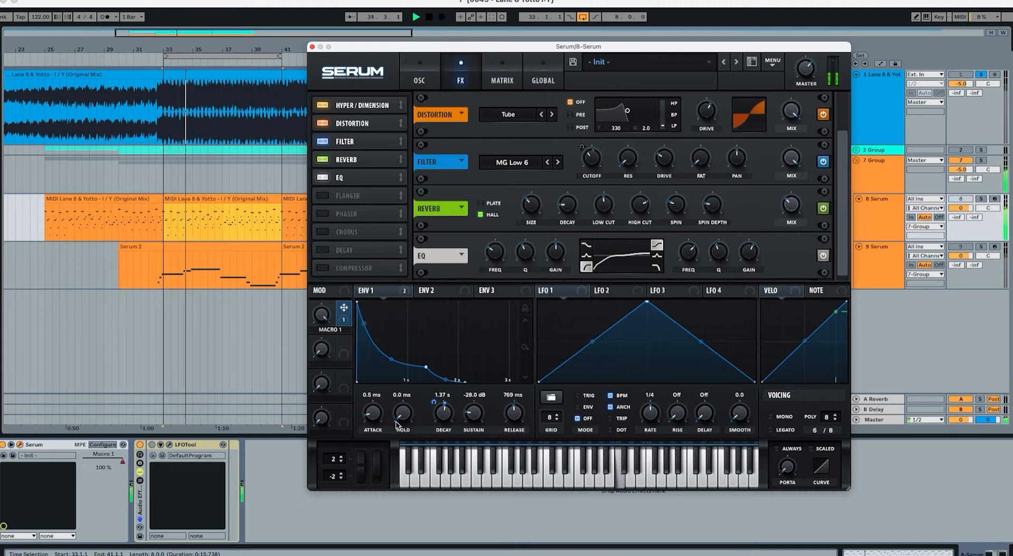
{"action": "key", "text": "space"}
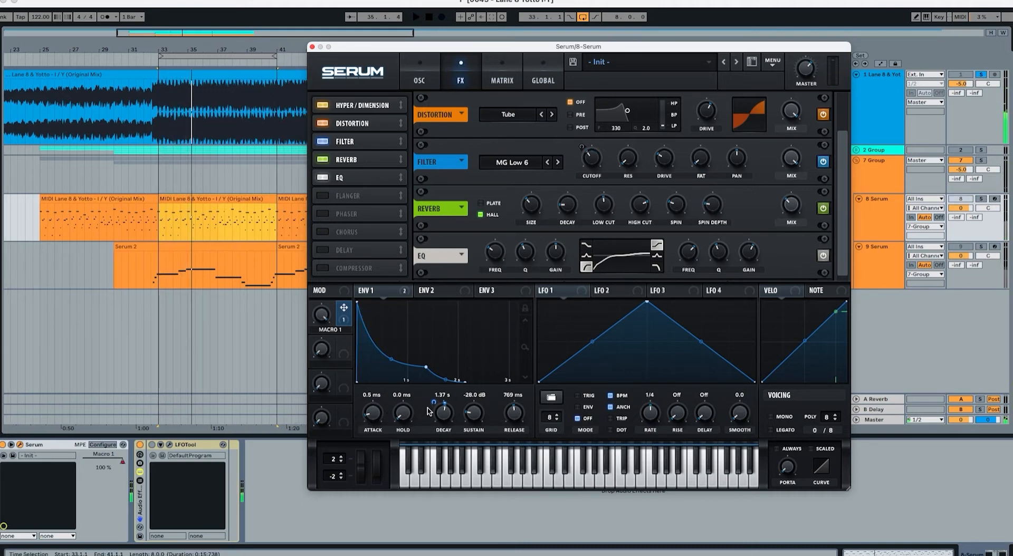
{"action": "left_click_drag", "start_coordinate": [433, 408], "coordinate": [431, 407]}
{"action": "key", "text": "space"}
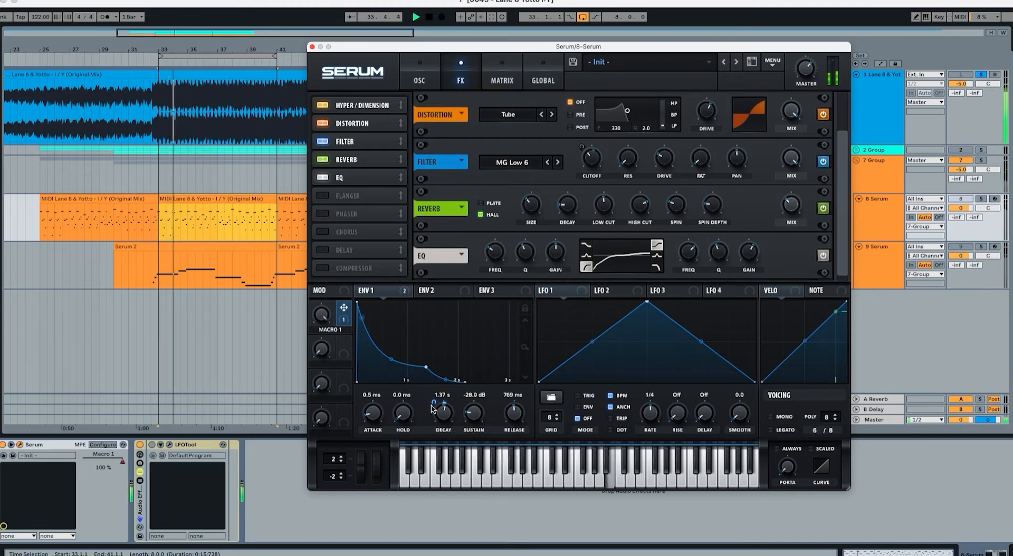
{"action": "key", "text": "space"}
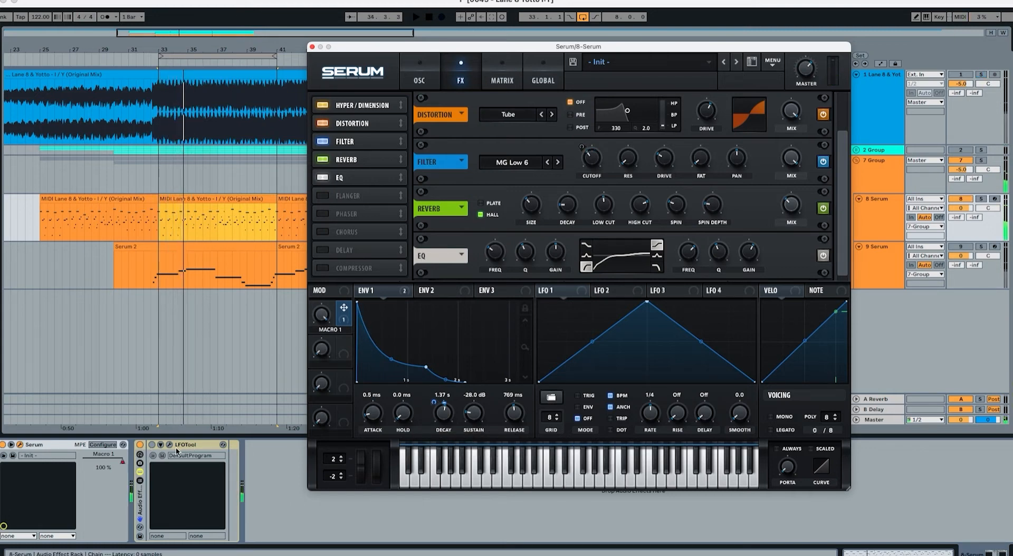
Automate LFOTool's Device On on the 8 Serum track so it is off before bar 33 and on from there
{"action": "left_click", "coordinate": [152, 445]}
{"action": "key", "text": "a"}
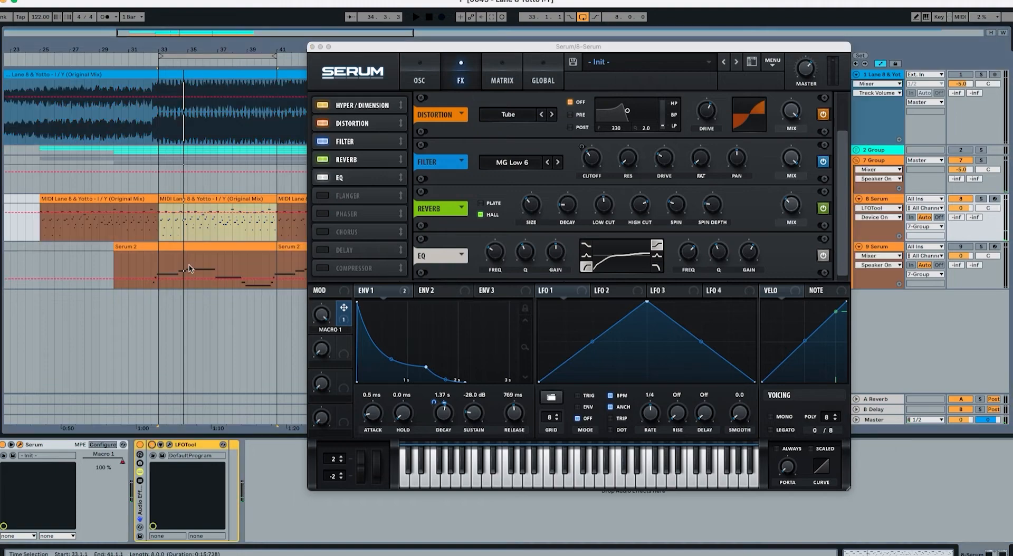
{"action": "left_click", "coordinate": [159, 213]}
{"action": "left_click_drag", "start_coordinate": [152, 213], "coordinate": [158, 231]}
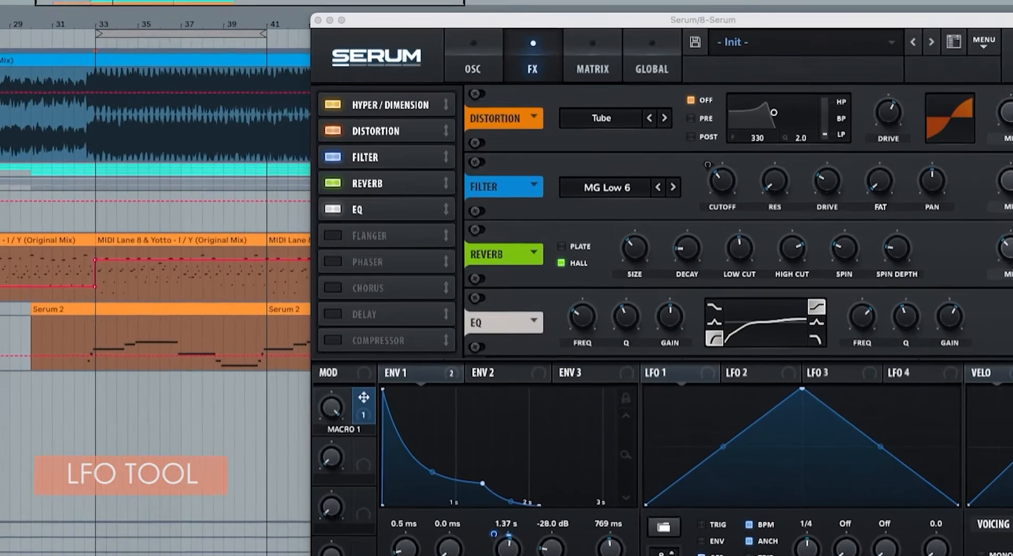
Flatten the rising curve of LFOTool's volume shape and set its LFO depth to 63
{"action": "left_click", "coordinate": [169, 445]}
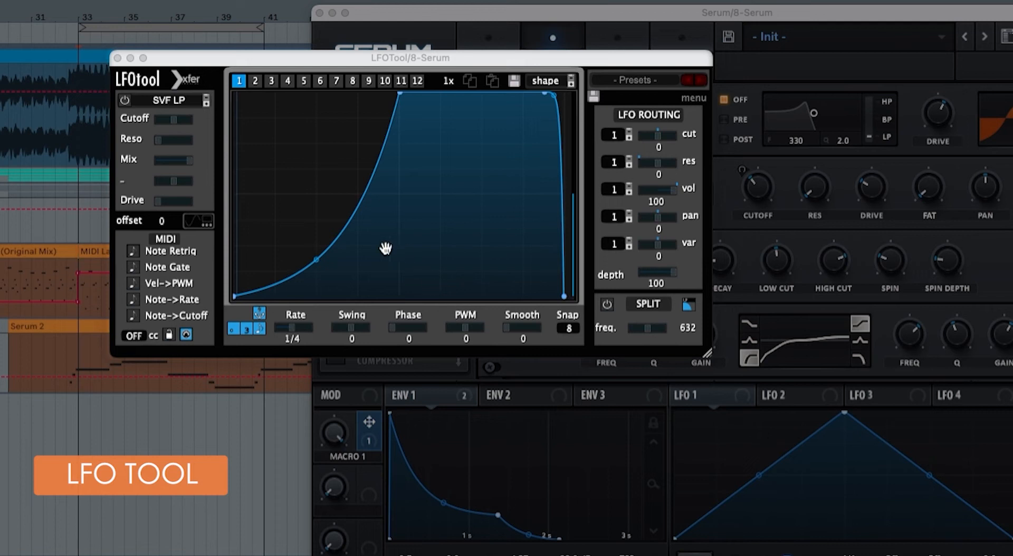
{"action": "left_click_drag", "start_coordinate": [324, 262], "coordinate": [321, 237]}
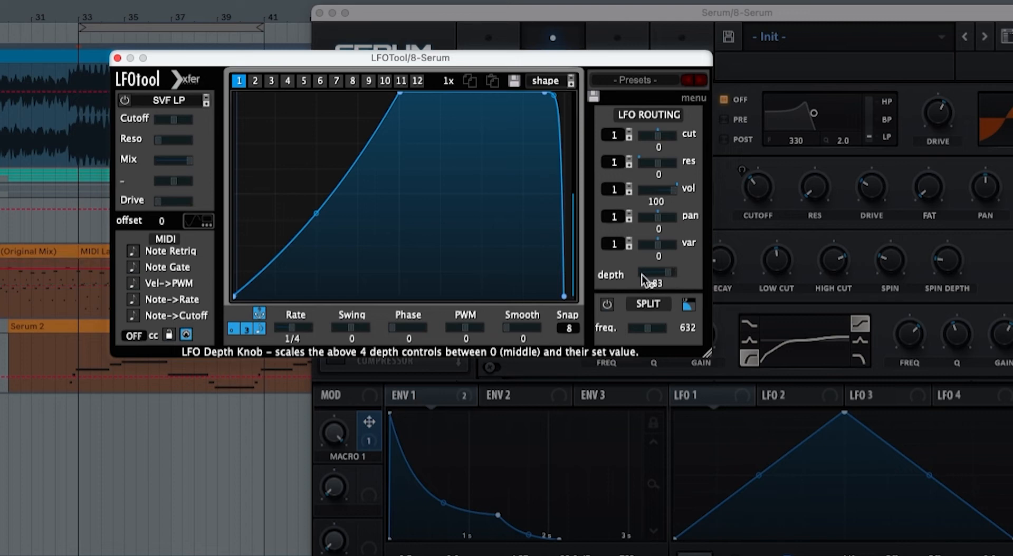
{"action": "left_click_drag", "start_coordinate": [623, 276], "coordinate": [612, 278]}
{"action": "key", "text": "space"}
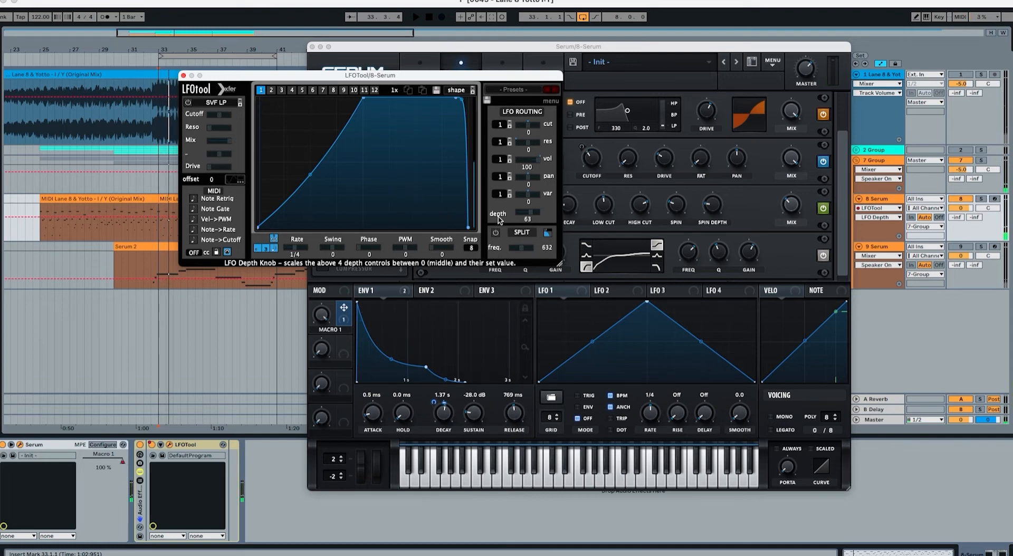
Play the 8 Serum clip from bar 25 to check the sound, and close the LFOTool window
{"action": "left_click", "coordinate": [95, 200]}
{"action": "key", "text": "space"}
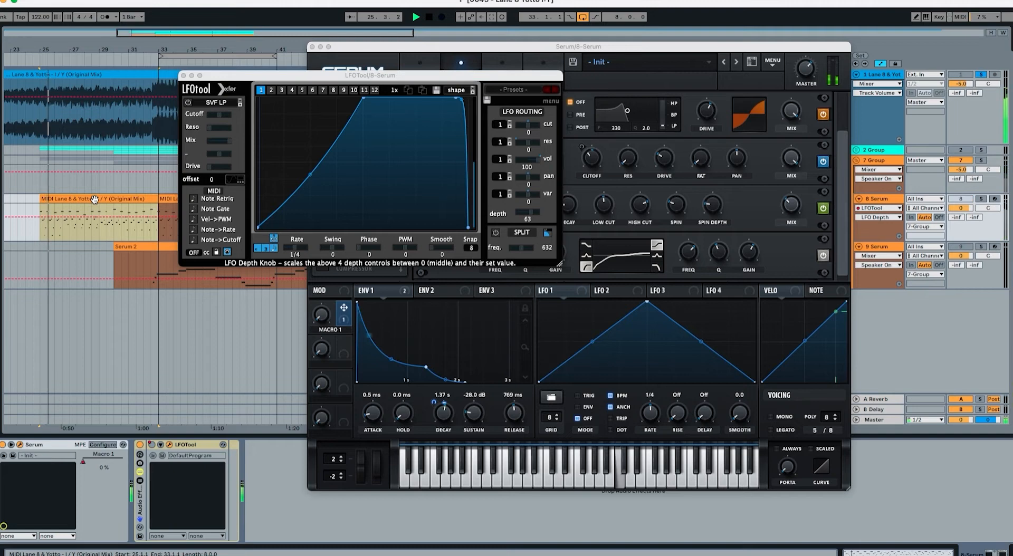
{"action": "key", "text": "space"}
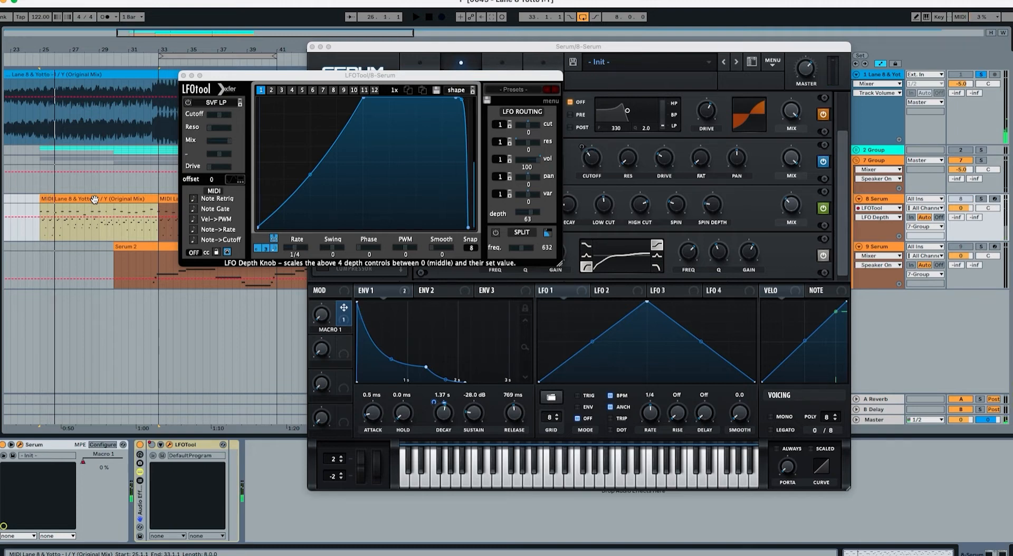
{"action": "left_click", "coordinate": [184, 75]}
Duplicate the 8 Serum track, solo the copy, and play its clip from bar 25
{"action": "left_click", "coordinate": [420, 82]}
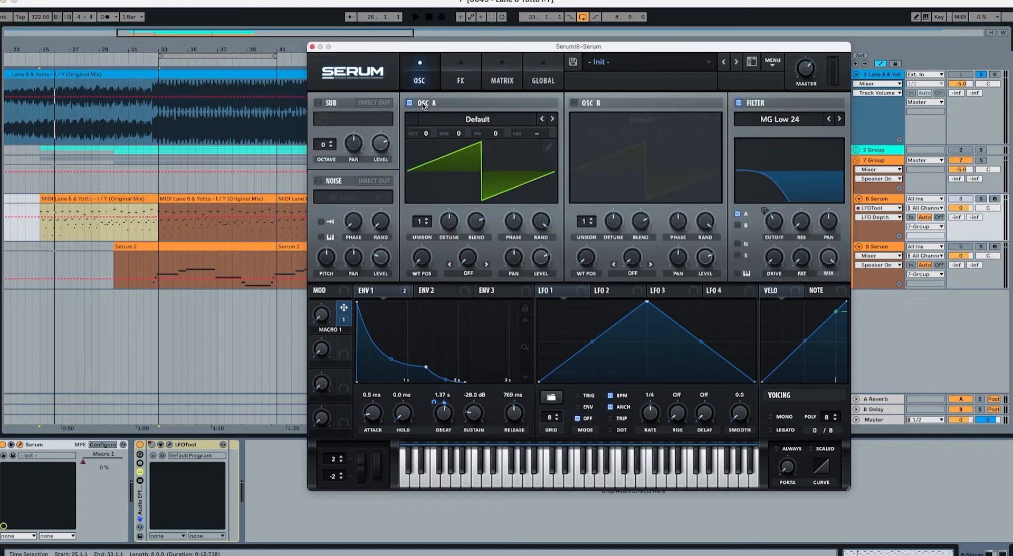
{"action": "left_click", "coordinate": [876, 201]}
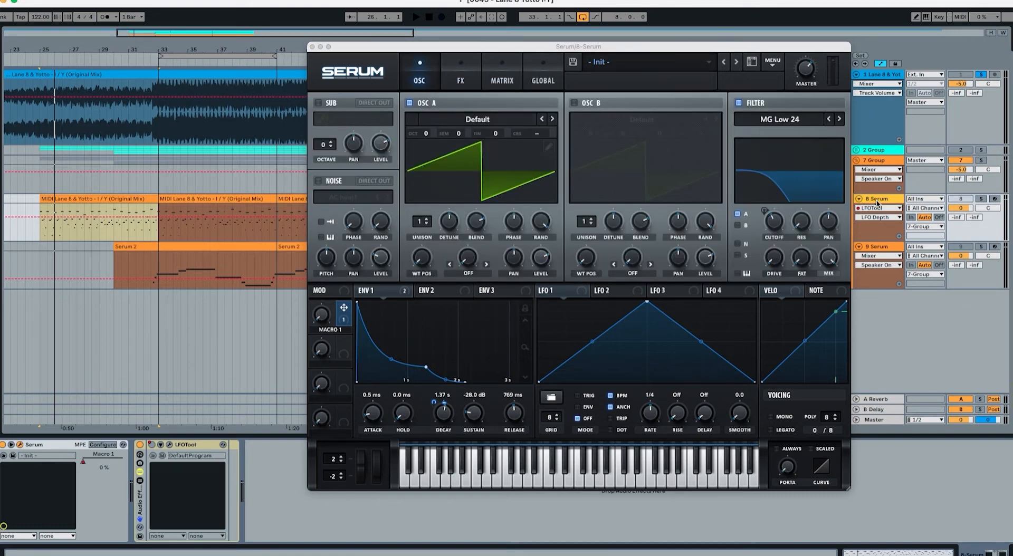
{"action": "key", "text": "super+d"}
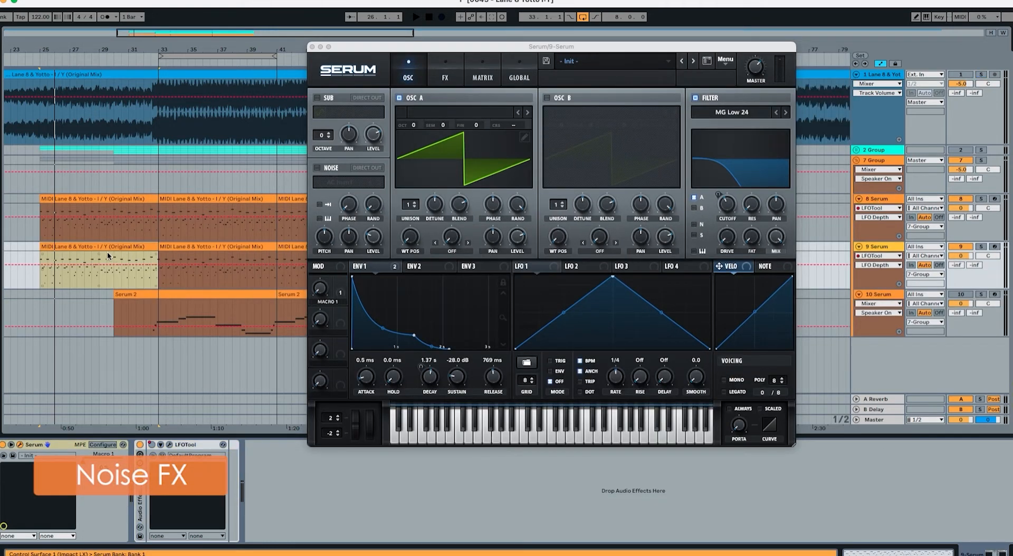
{"action": "left_click", "coordinate": [107, 253]}
{"action": "left_click", "coordinate": [149, 246]}
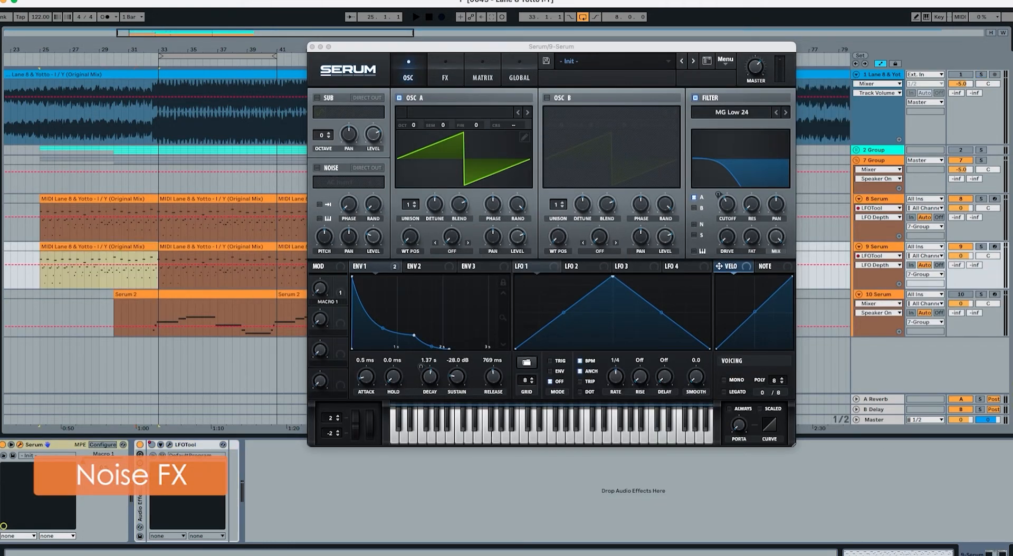
{"action": "left_click", "coordinate": [980, 246]}
{"action": "key", "text": "space"}
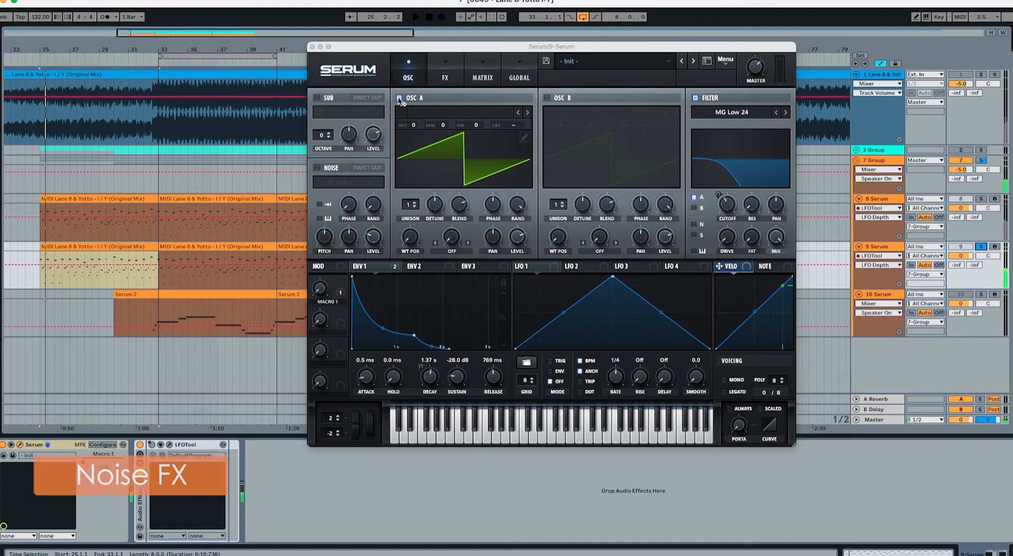
Replace Osc A with the AC hum1 noise oscillator routed through the filter, and lower the filter cutoff
{"action": "left_click", "coordinate": [399, 98]}
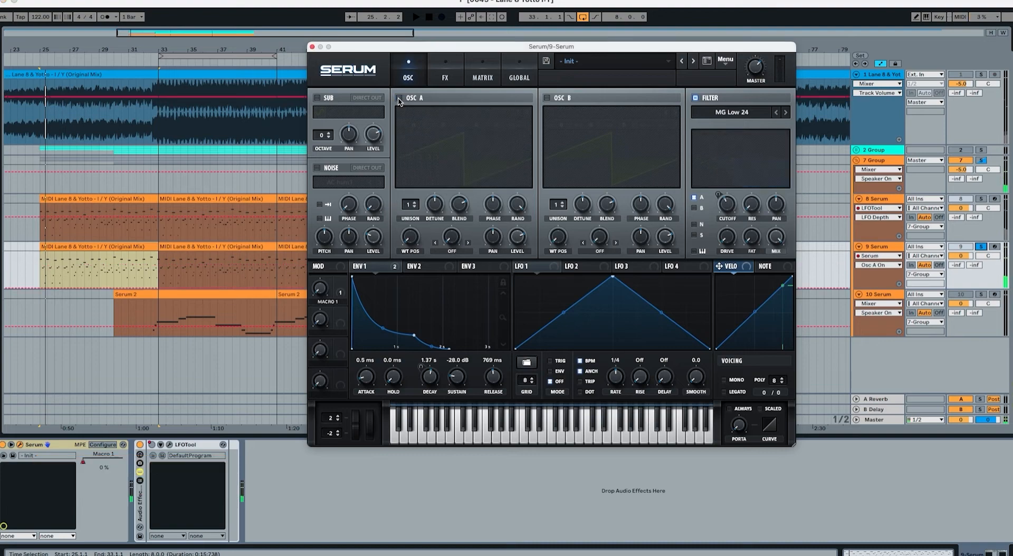
{"action": "left_click", "coordinate": [317, 168]}
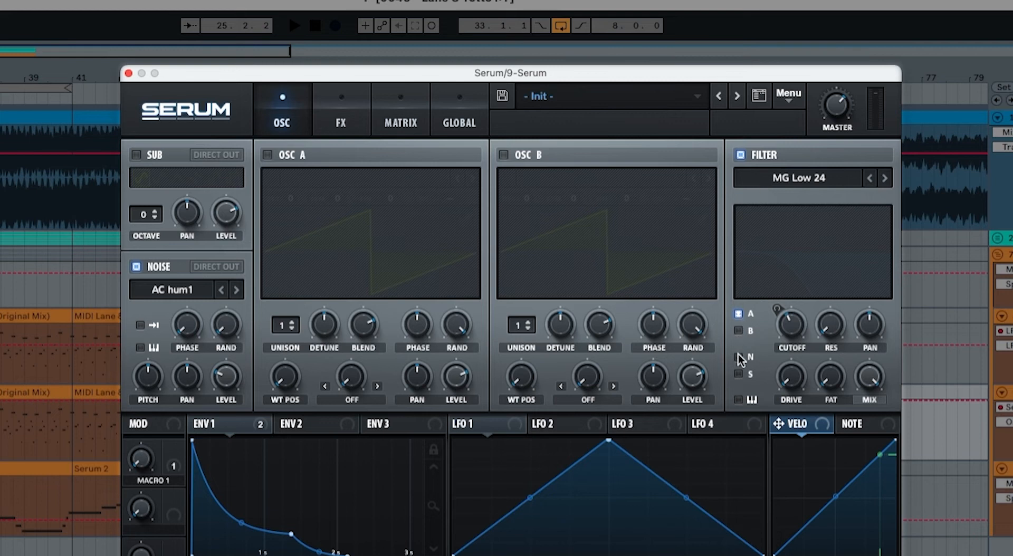
{"action": "left_click", "coordinate": [739, 357]}
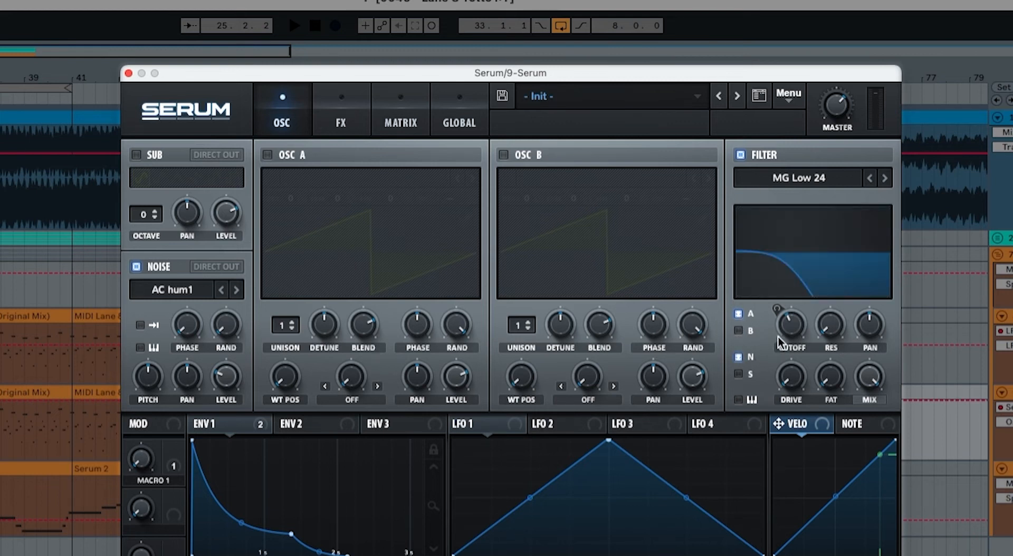
{"action": "left_click_drag", "start_coordinate": [787, 337], "coordinate": [784, 365]}
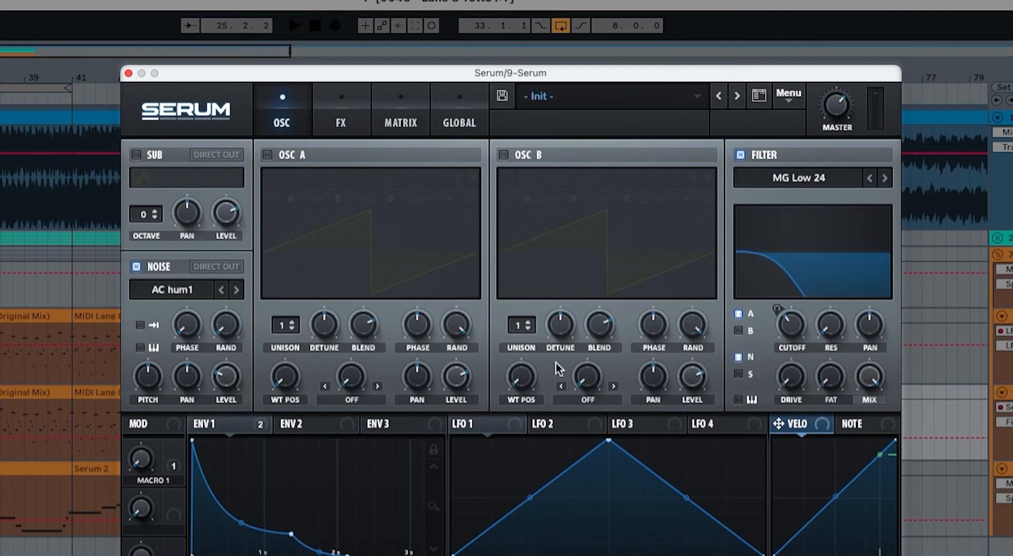
Adjust the Env 1 modulation of the filter cutoff, change the filter type to MG Low 6, and audition the noise layer
{"action": "left_click", "coordinate": [228, 424]}
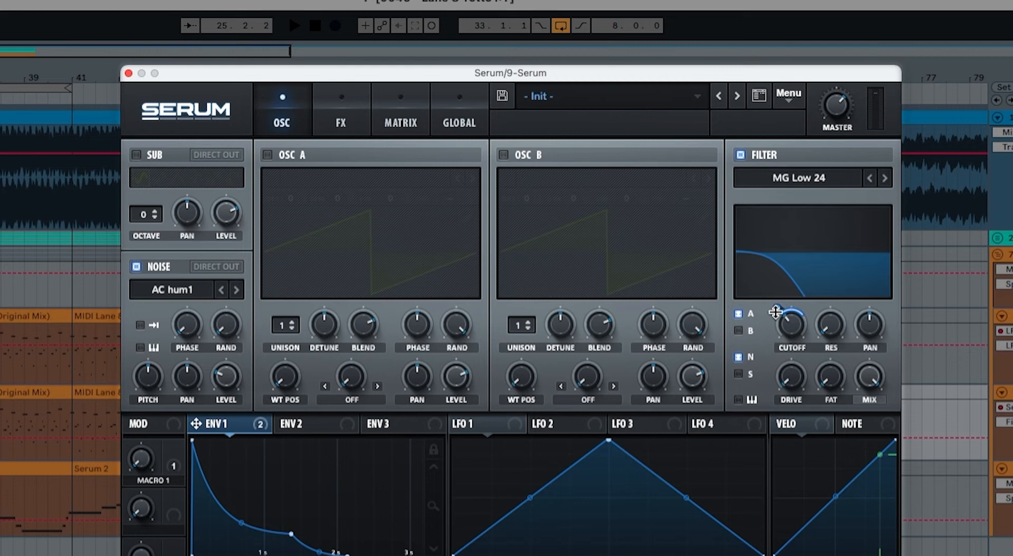
{"action": "left_click_drag", "start_coordinate": [776, 314], "coordinate": [776, 313]}
{"action": "left_click", "coordinate": [869, 179]}
{"action": "left_click", "coordinate": [869, 180]}
{"action": "left_click", "coordinate": [869, 179]}
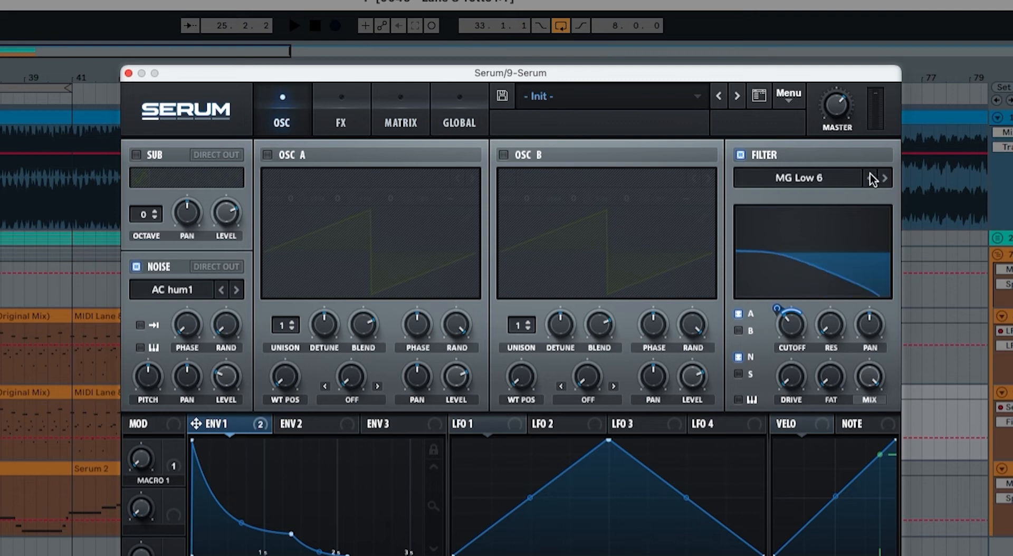
{"action": "key", "text": "space"}
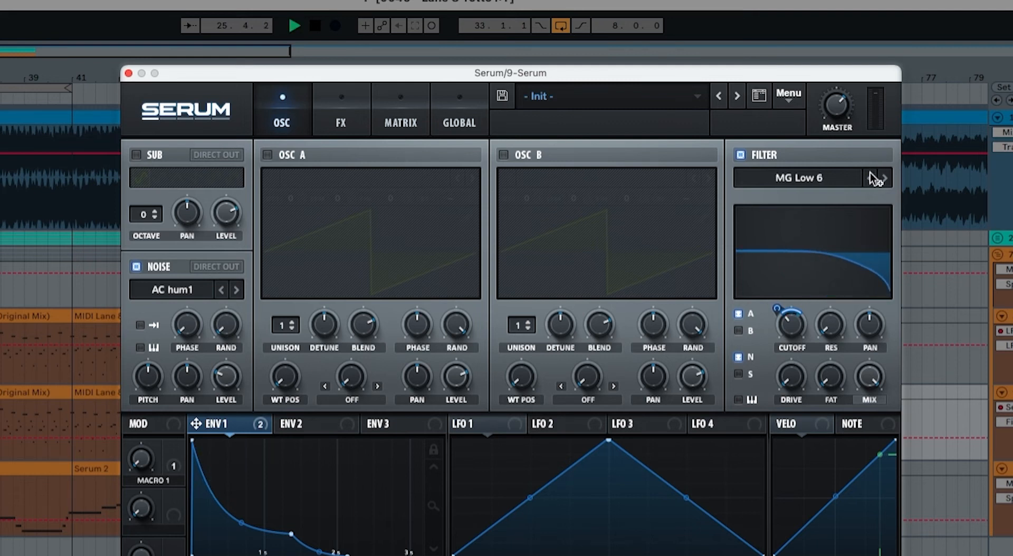
{"action": "key", "text": "space"}
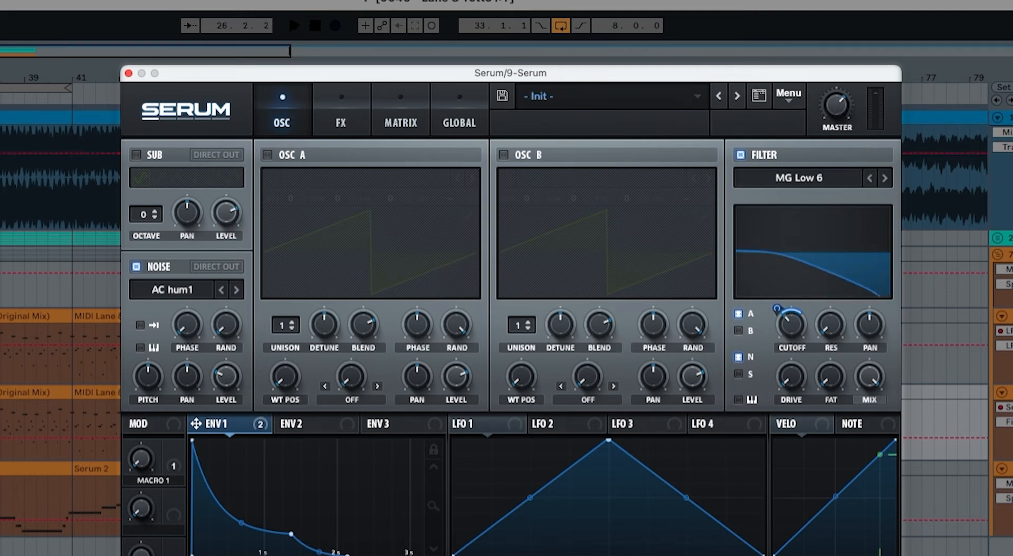
{"action": "key", "text": "space"}
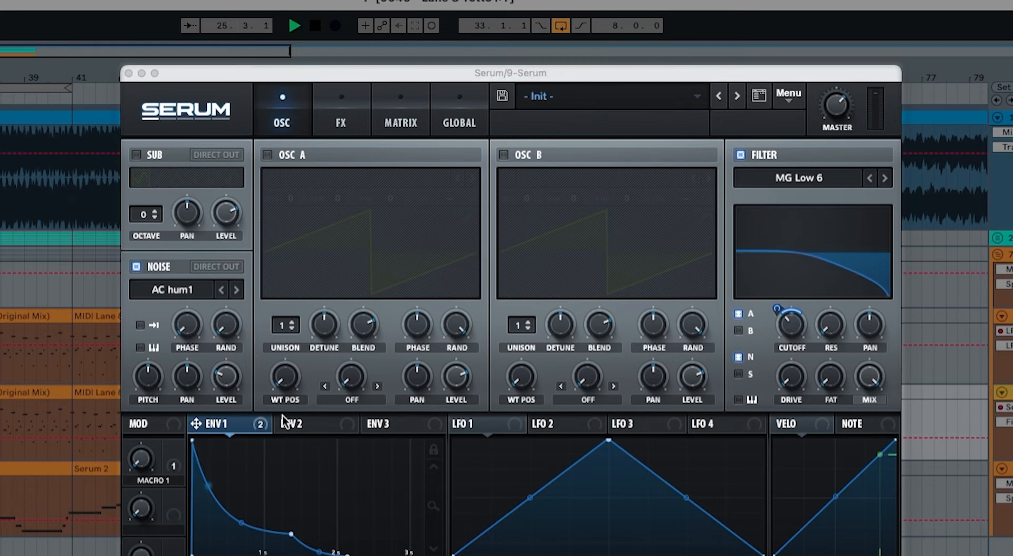
Lower the noise oscillator's base level, modulate it with Env 1 at 71, and audition the noise layer
{"action": "key", "text": "space"}
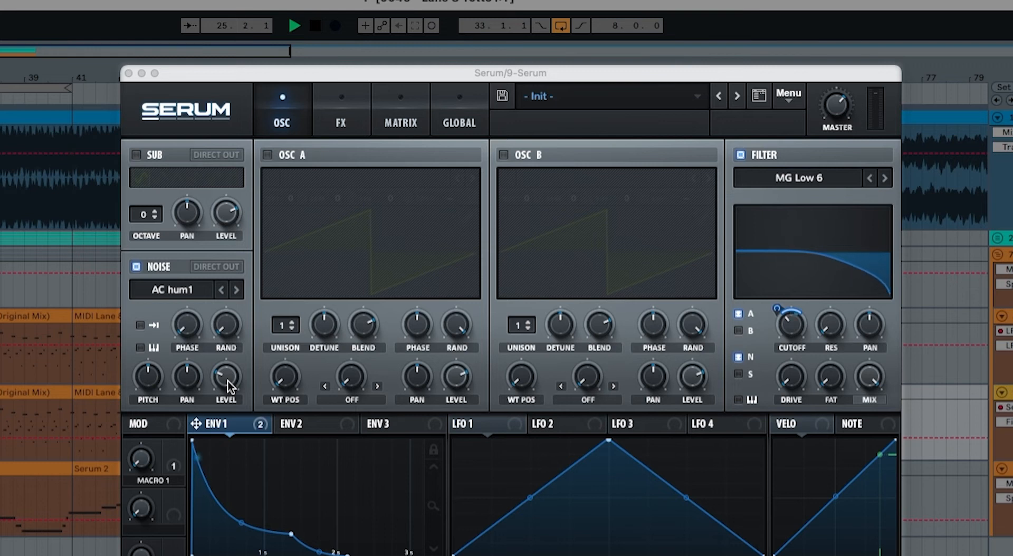
{"action": "key", "text": "space"}
{"action": "left_click_drag", "start_coordinate": [228, 381], "coordinate": [206, 387]}
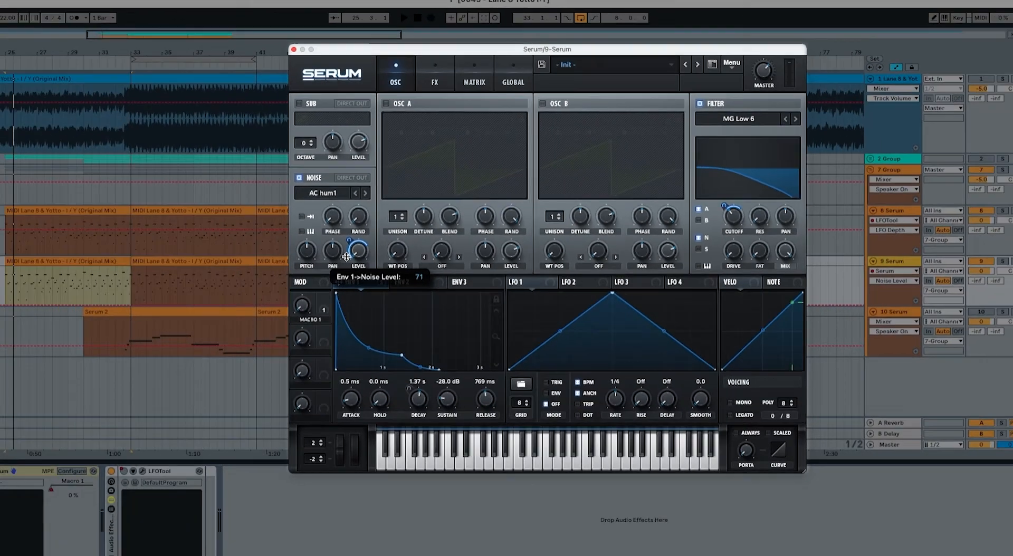
{"action": "key", "text": "space"}
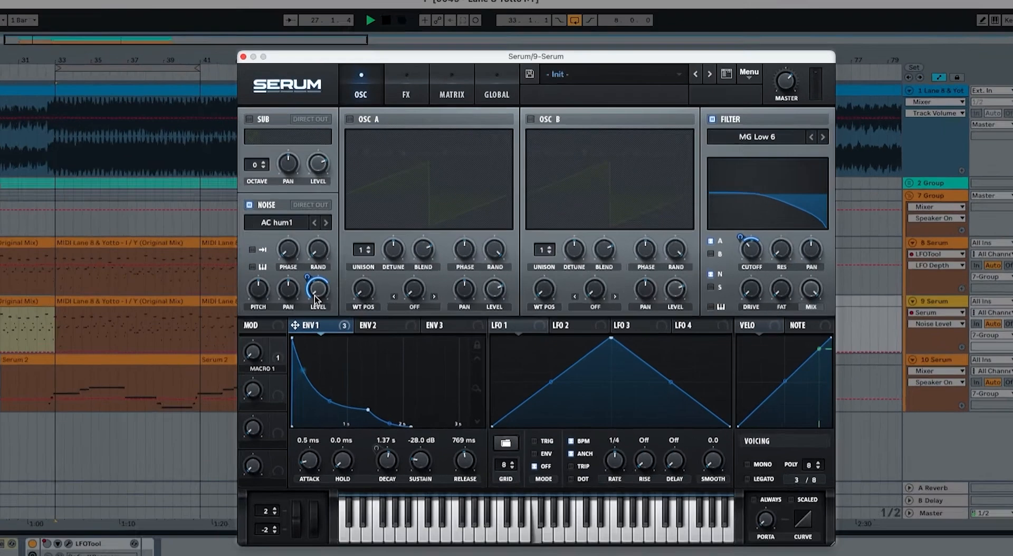
{"action": "key", "text": "space"}
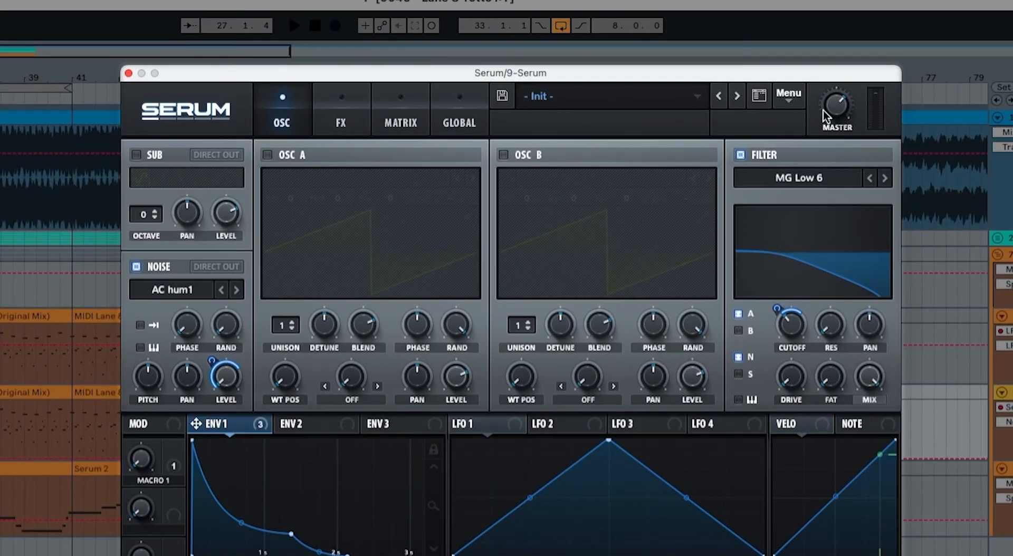
Fine-tune the noise layer's Serum master volume while auditioning its clip
{"action": "left_click_drag", "start_coordinate": [823, 121], "coordinate": [822, 122]}
{"action": "key", "text": "space"}
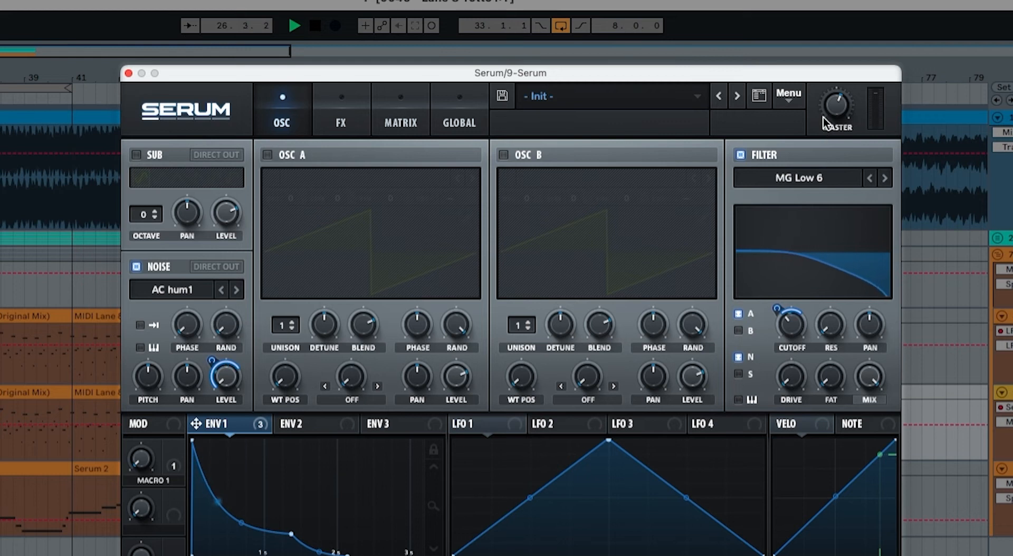
{"action": "left_click_drag", "start_coordinate": [825, 122], "coordinate": [826, 115]}
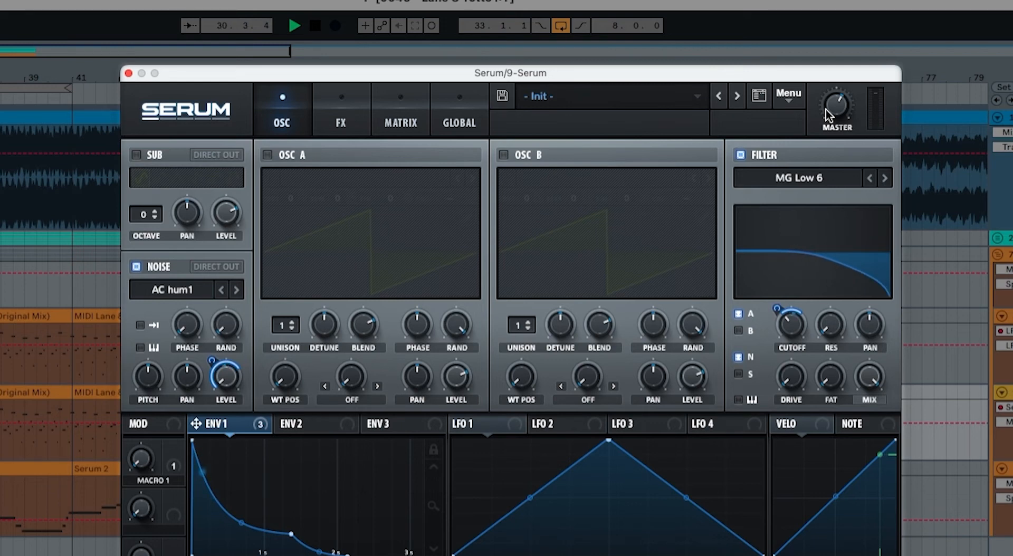
{"action": "key", "text": "space"}
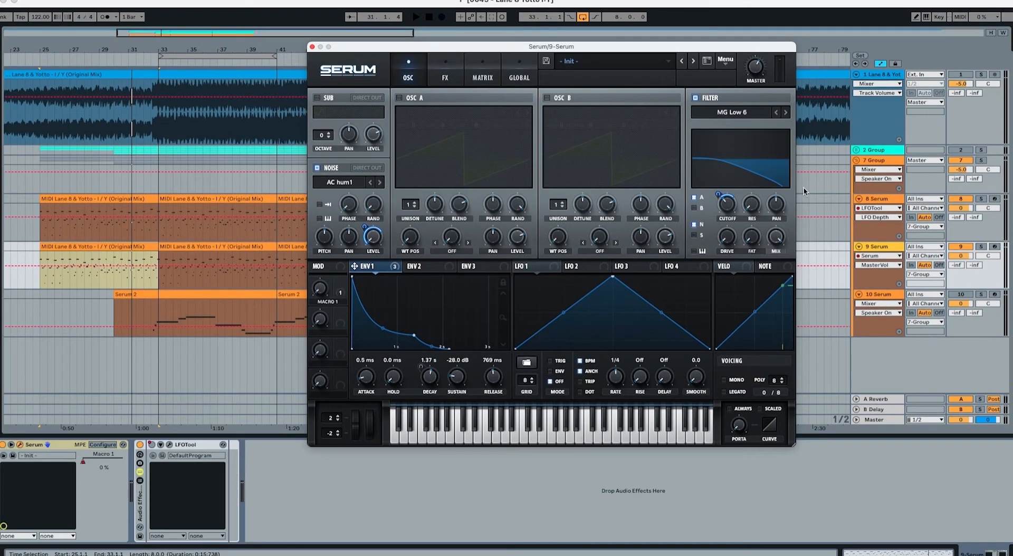
Select the 10 Serum track and audition its clip from position 32.3.1
{"action": "left_click", "coordinate": [879, 290]}
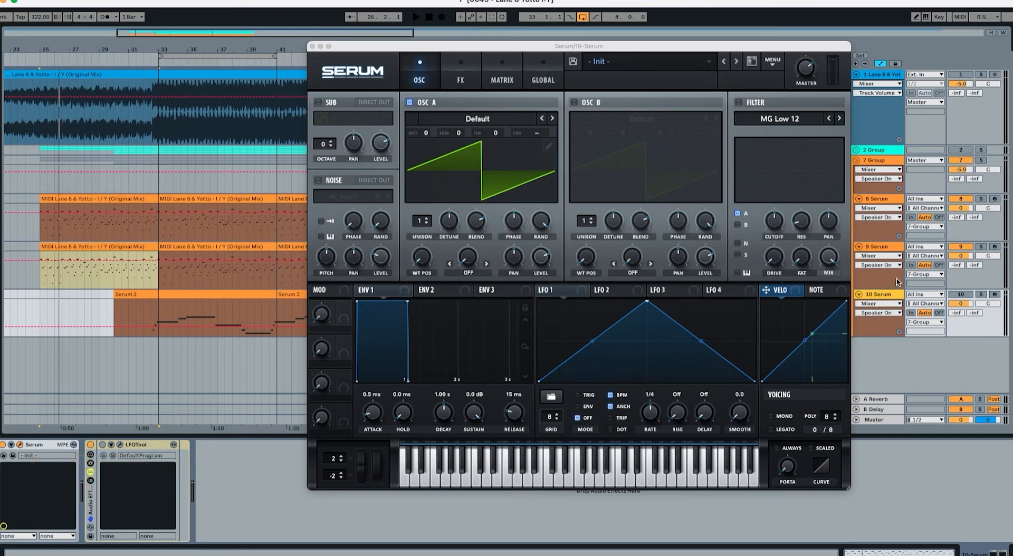
{"action": "left_click", "coordinate": [158, 314]}
{"action": "key", "text": "space"}
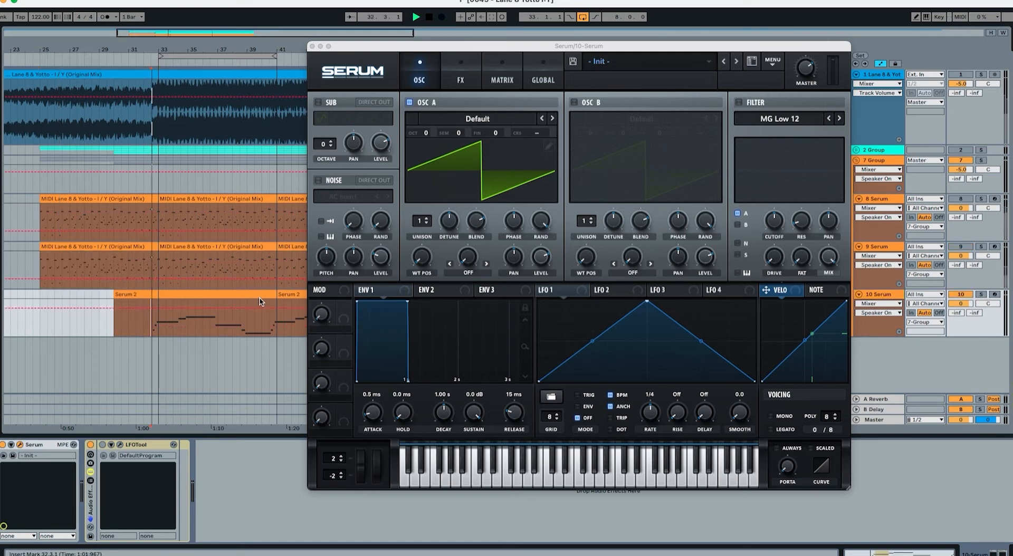
{"action": "key", "text": "space"}
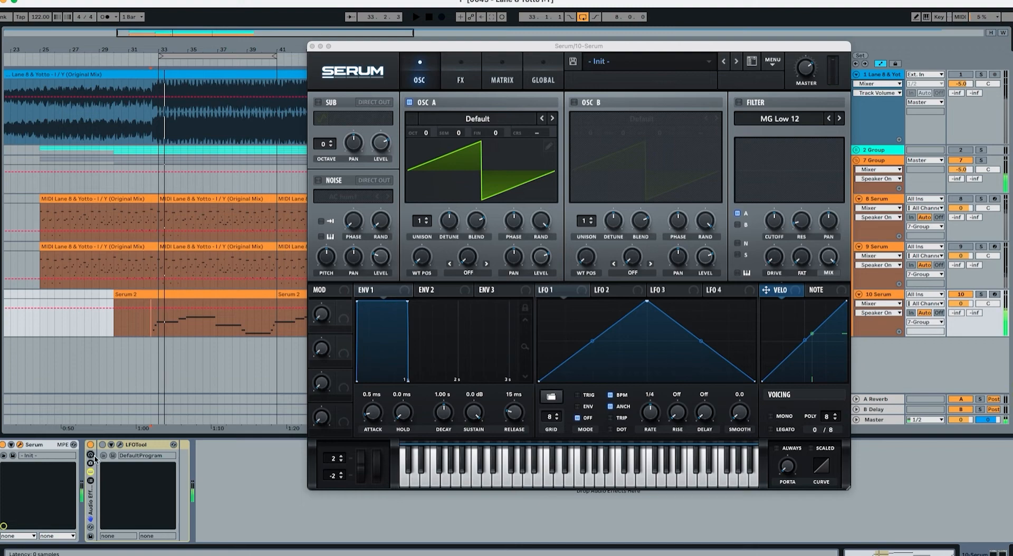
Automate the LFOTool's Device On parameter on the 10 Serum track to switch on around bar 33
{"action": "left_click", "coordinate": [116, 438]}
{"action": "key", "text": "a"}
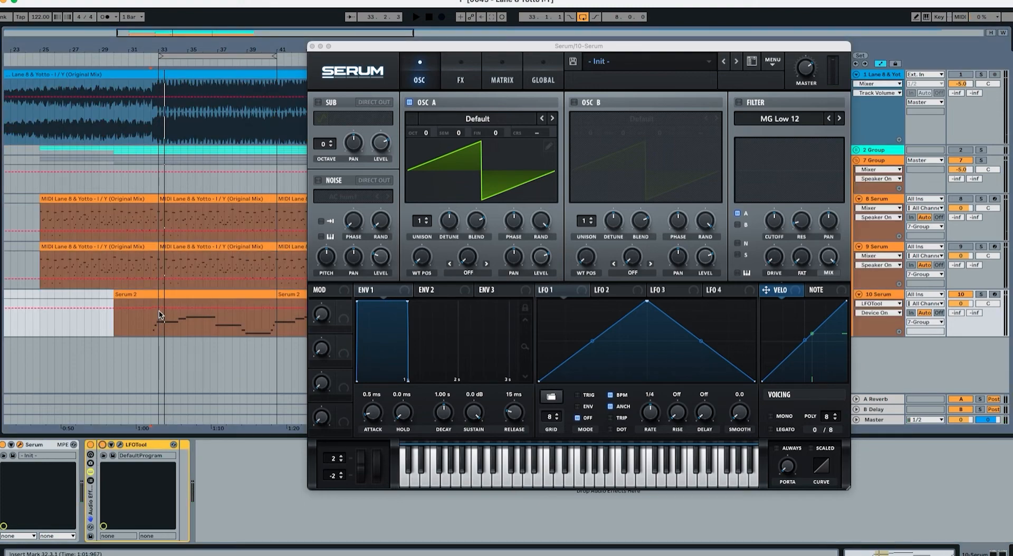
{"action": "left_click", "coordinate": [158, 307]}
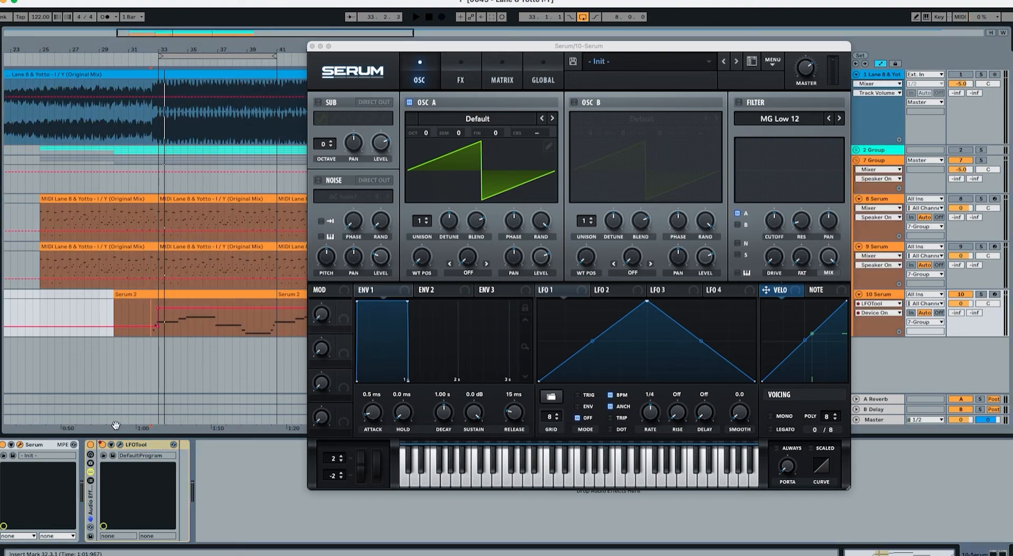
Slightly raise the rising curve of the LFOTool volume shape on 10 Serum, audition it from bar 33, and close the LFOTool window
{"action": "left_click", "coordinate": [120, 445]}
{"action": "left_click", "coordinate": [312, 201]}
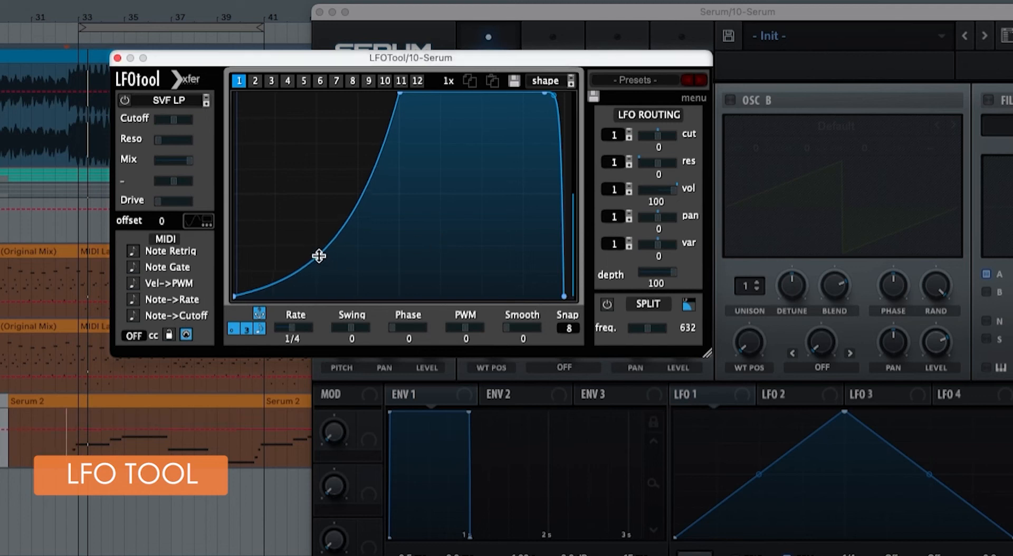
{"action": "left_click_drag", "start_coordinate": [319, 256], "coordinate": [316, 246]}
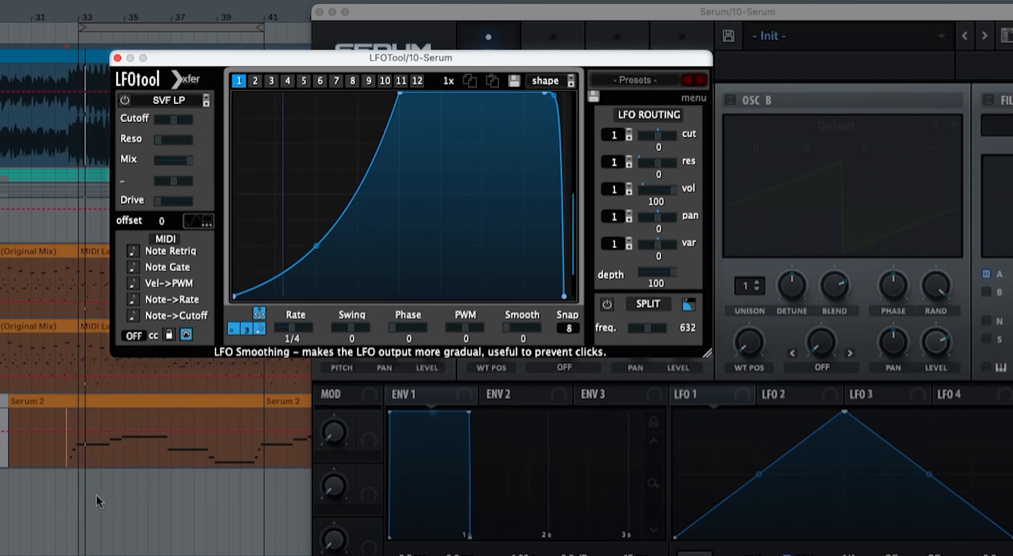
{"action": "left_click", "coordinate": [80, 457]}
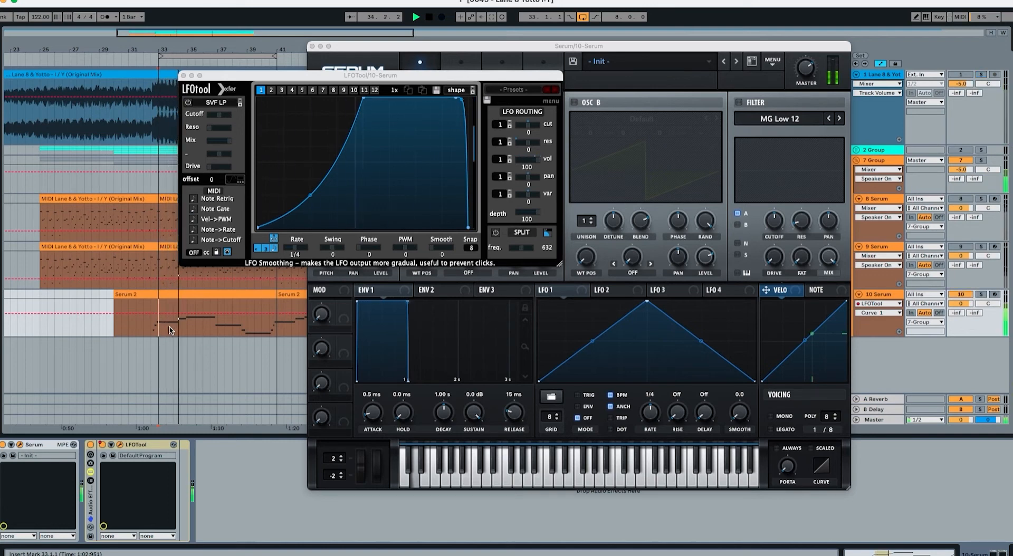
{"action": "key", "text": "space"}
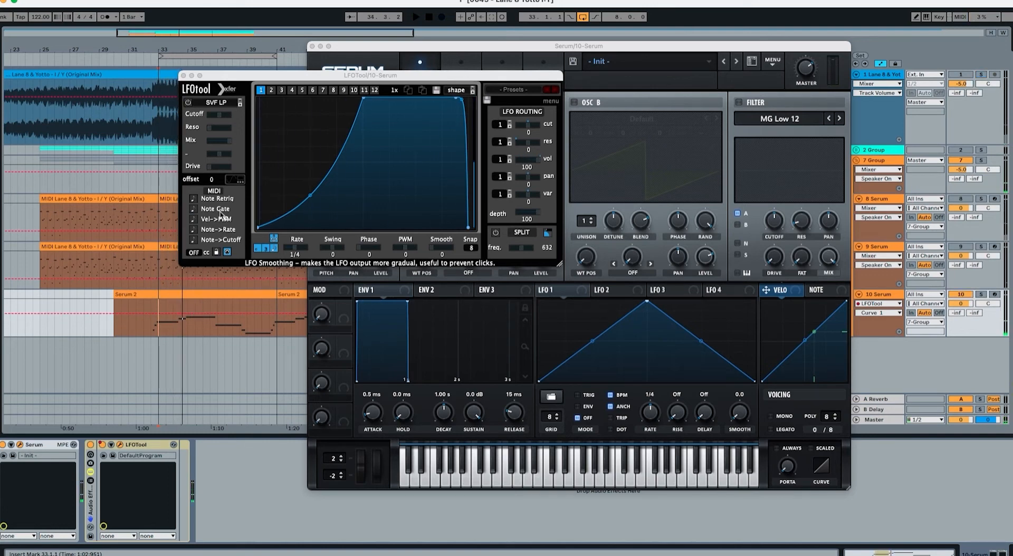
{"action": "left_click", "coordinate": [184, 76]}
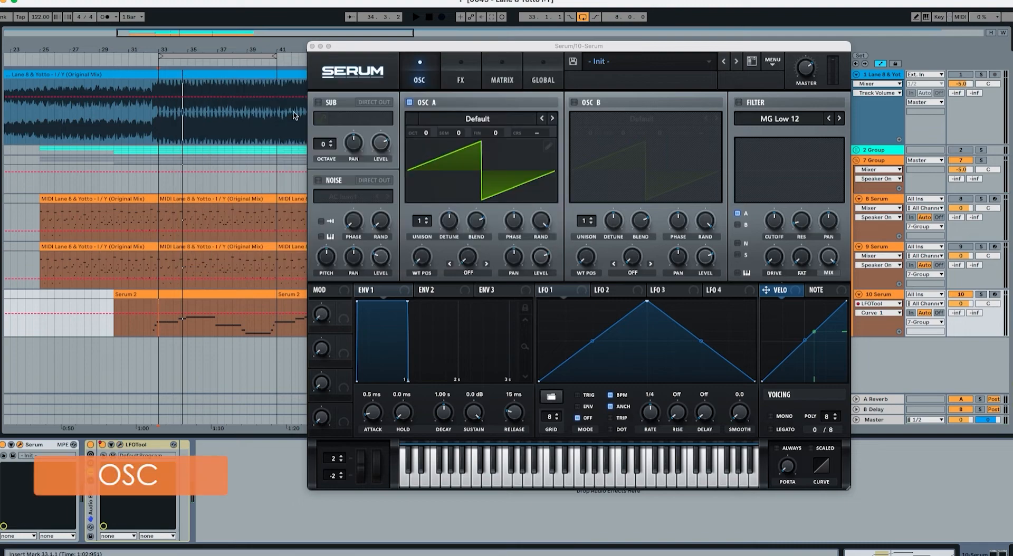
Enable the Sub, Noise and Osc B oscillators in the 10 Serum patch
{"action": "left_click", "coordinate": [318, 102]}
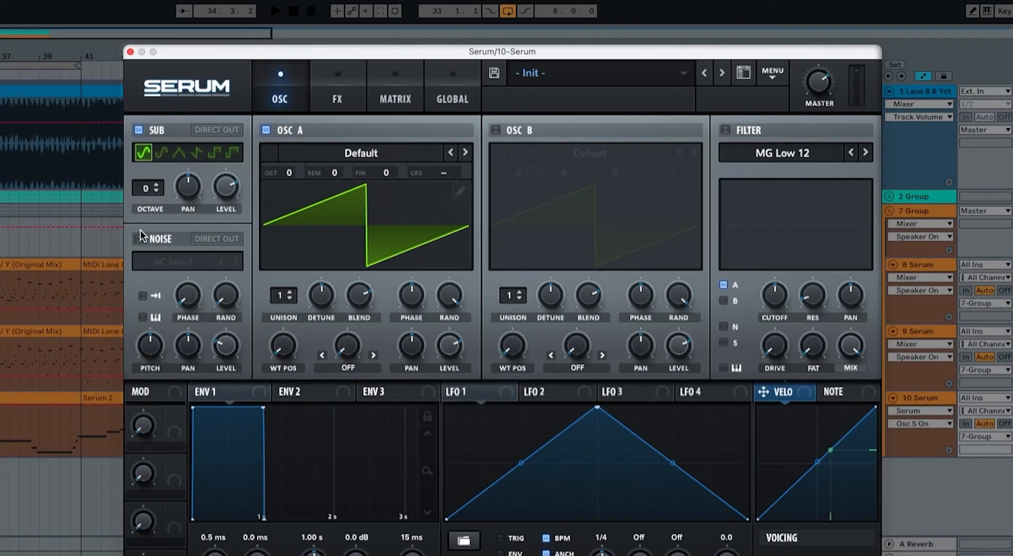
{"action": "left_click", "coordinate": [139, 239]}
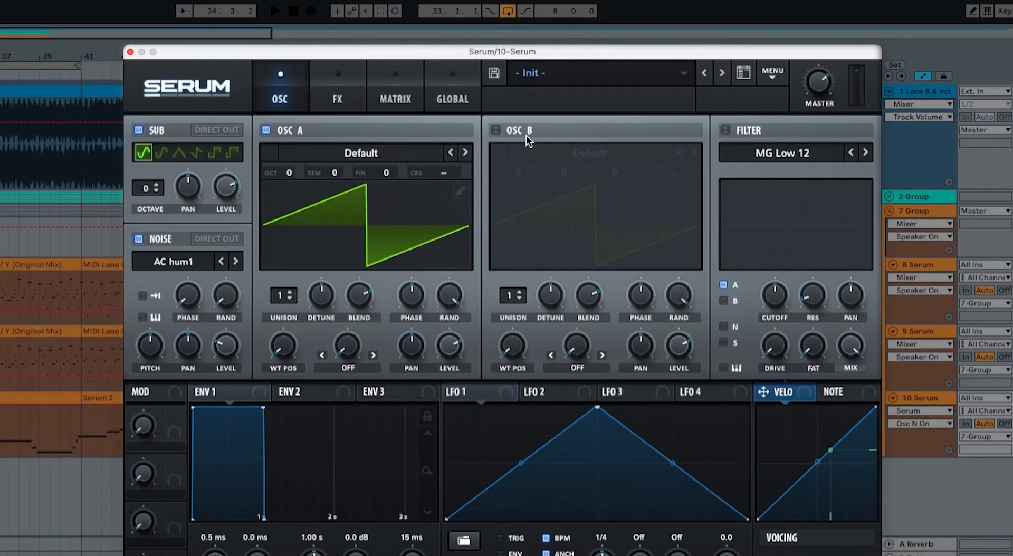
{"action": "left_click", "coordinate": [496, 130]}
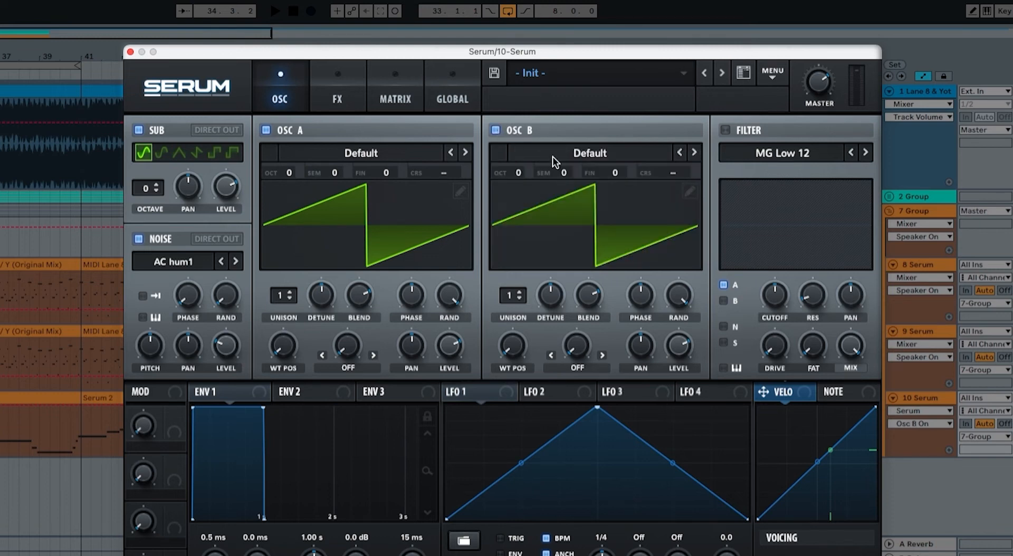
Load the Basic Shapes wavetable into Osc B, set its octave to -1, and lower its level
{"action": "left_click", "coordinate": [553, 154]}
{"action": "mouse_move", "coordinate": [546, 170]}
{"action": "left_click", "coordinate": [755, 159]}
{"action": "left_click_drag", "start_coordinate": [518, 173], "coordinate": [517, 187]}
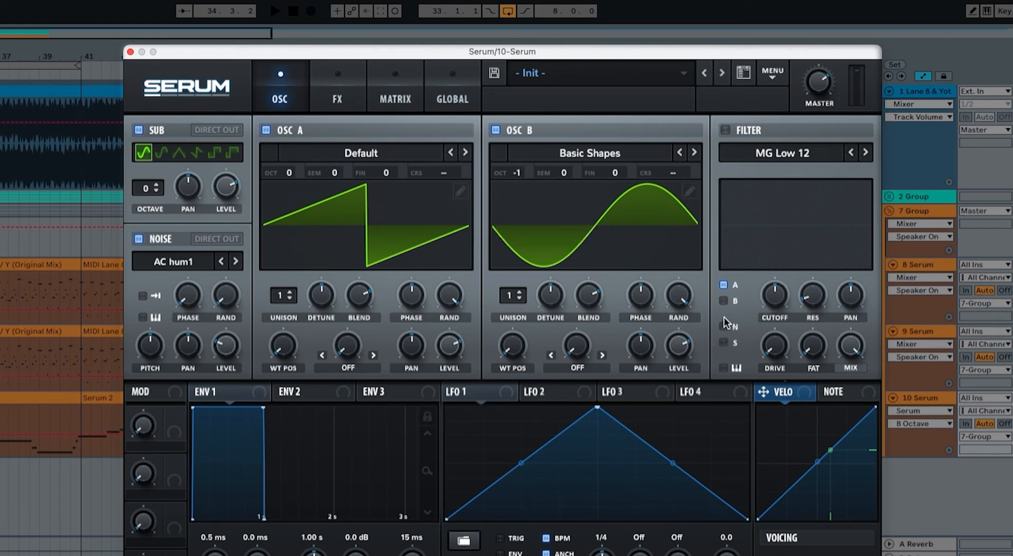
{"action": "left_click_drag", "start_coordinate": [681, 343], "coordinate": [668, 393]}
Audition the oscillators with Sub and Noise switched off, comparing the sound with and without Osc B
{"action": "key", "text": "space"}
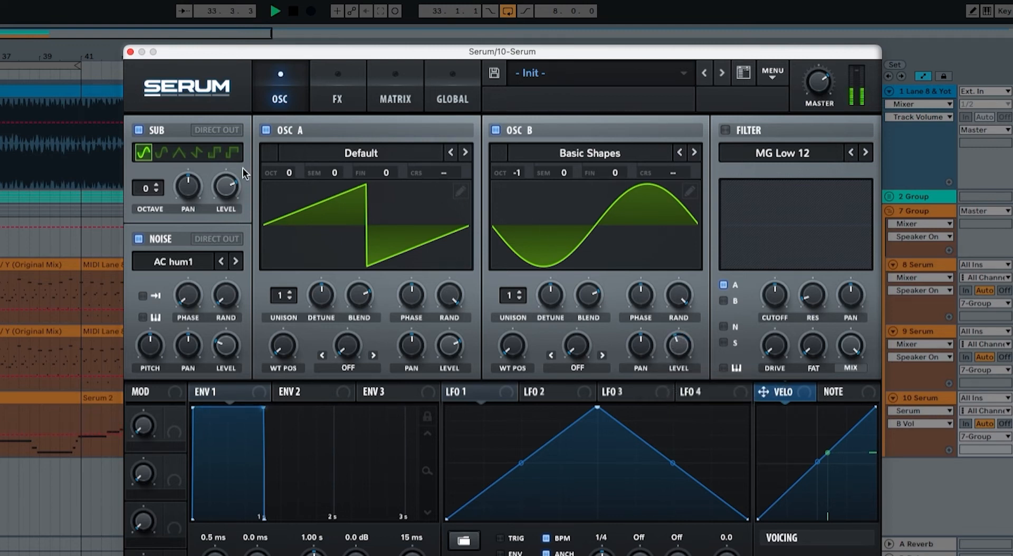
{"action": "left_click", "coordinate": [141, 132]}
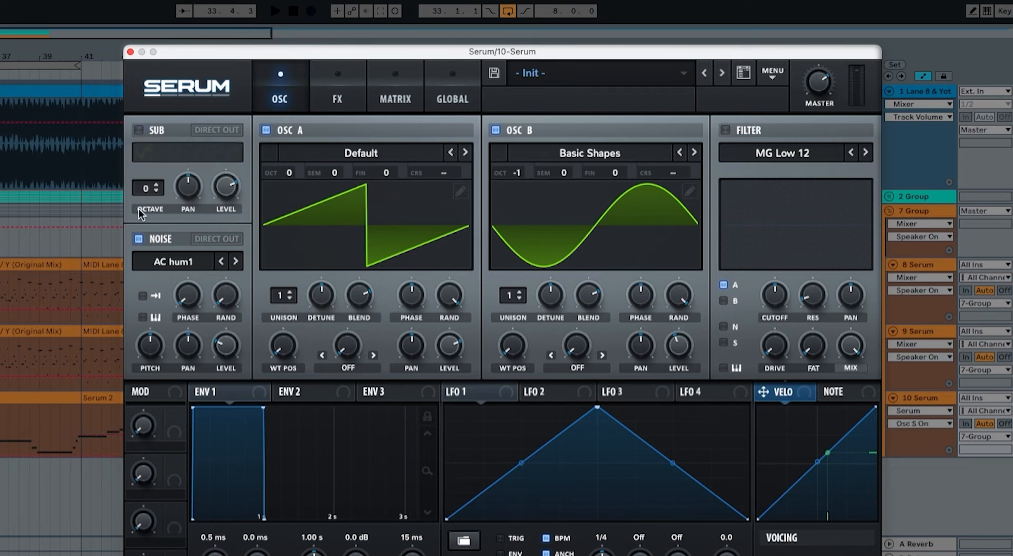
{"action": "left_click", "coordinate": [140, 238]}
{"action": "key", "text": "space"}
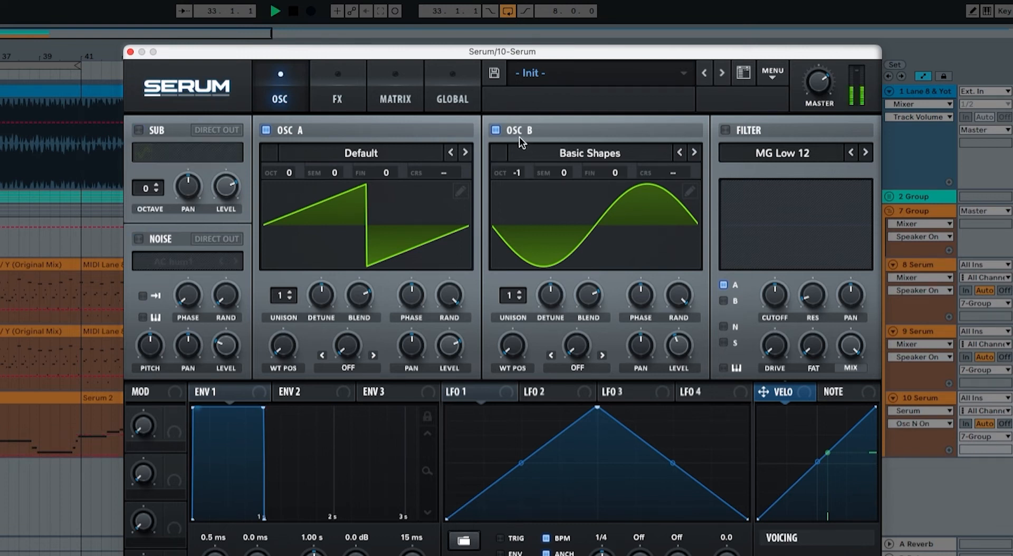
{"action": "left_click", "coordinate": [495, 130]}
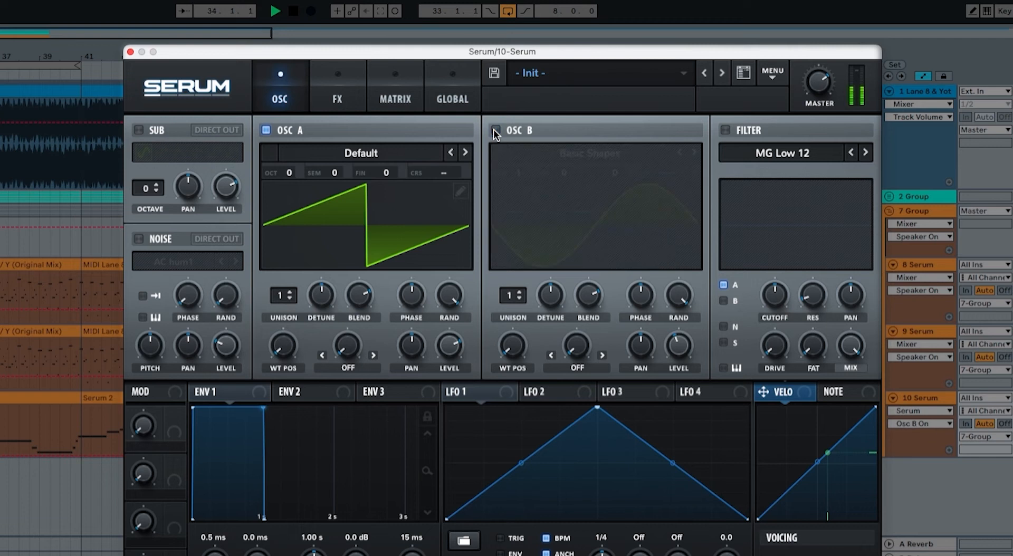
{"action": "left_click", "coordinate": [495, 130]}
{"action": "key", "text": "space"}
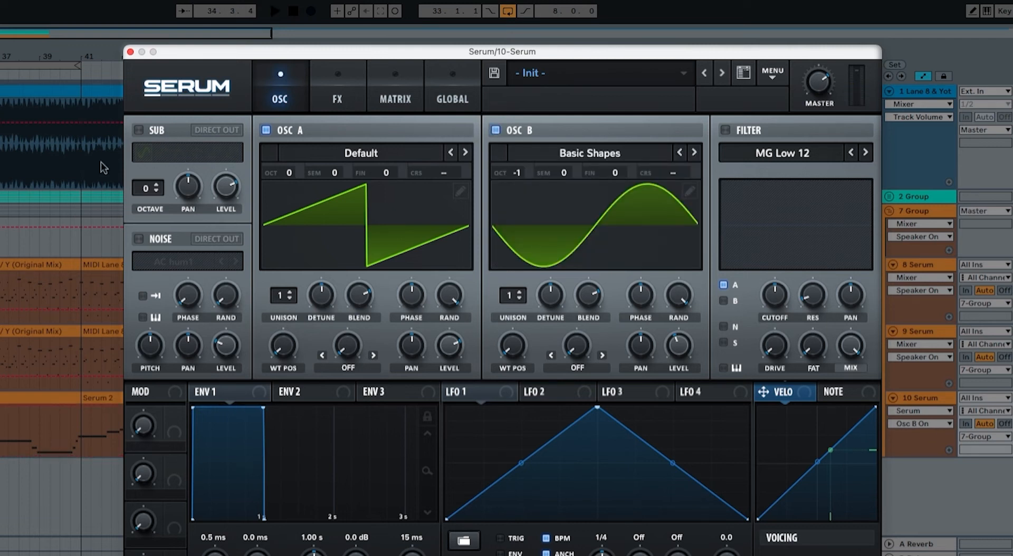
Enable the Sub with Direct Out, set its octave to -1, raise its level, and audition it
{"action": "left_click", "coordinate": [138, 130]}
{"action": "left_click_drag", "start_coordinate": [150, 186], "coordinate": [148, 195]}
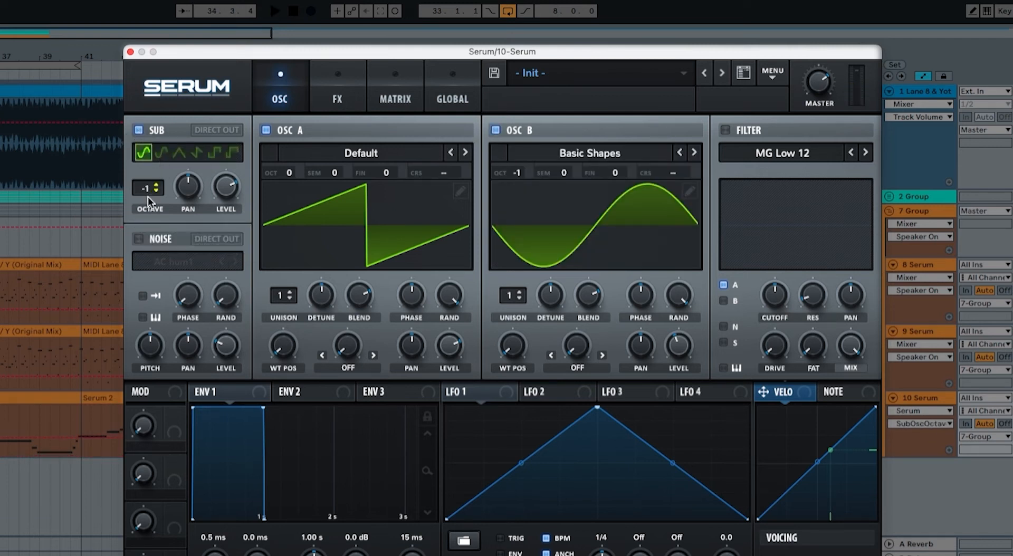
{"action": "left_click_drag", "start_coordinate": [225, 195], "coordinate": [227, 137]}
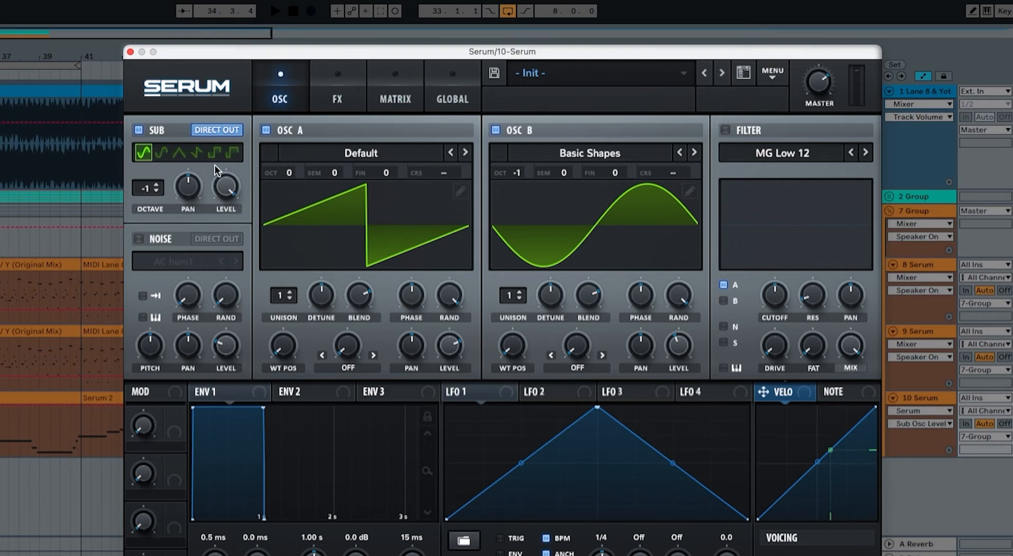
{"action": "key", "text": "space"}
{"action": "key", "text": "space"}
Enable the AC hum1 noise oscillator, raise its level, and audition the patch
{"action": "left_click", "coordinate": [139, 238]}
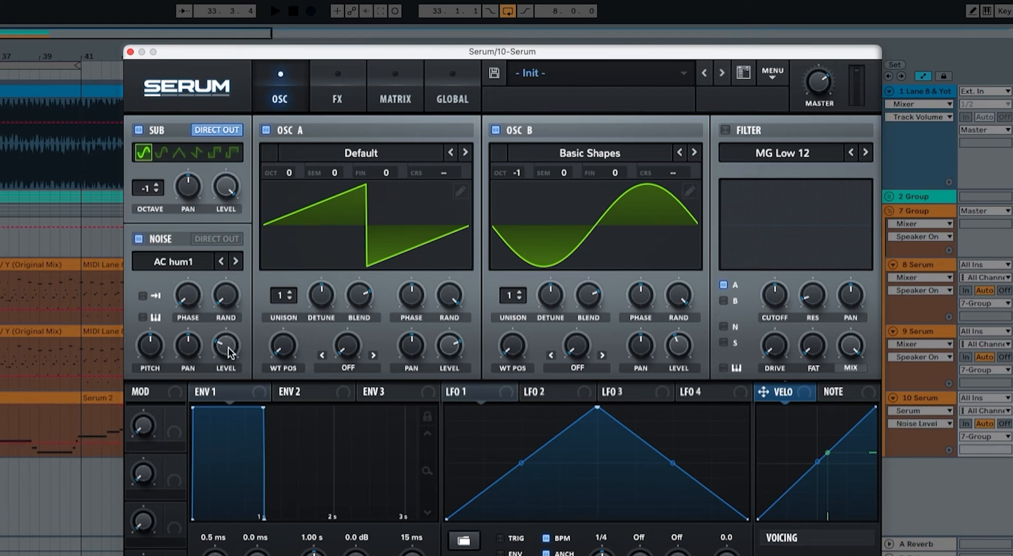
{"action": "left_click_drag", "start_coordinate": [228, 347], "coordinate": [233, 327]}
{"action": "key", "text": "space"}
{"action": "key", "text": "space"}
Enable the MG Low 12 filter, route Osc B through it, and set the cutoff to 376 Hz
{"action": "left_click", "coordinate": [726, 130]}
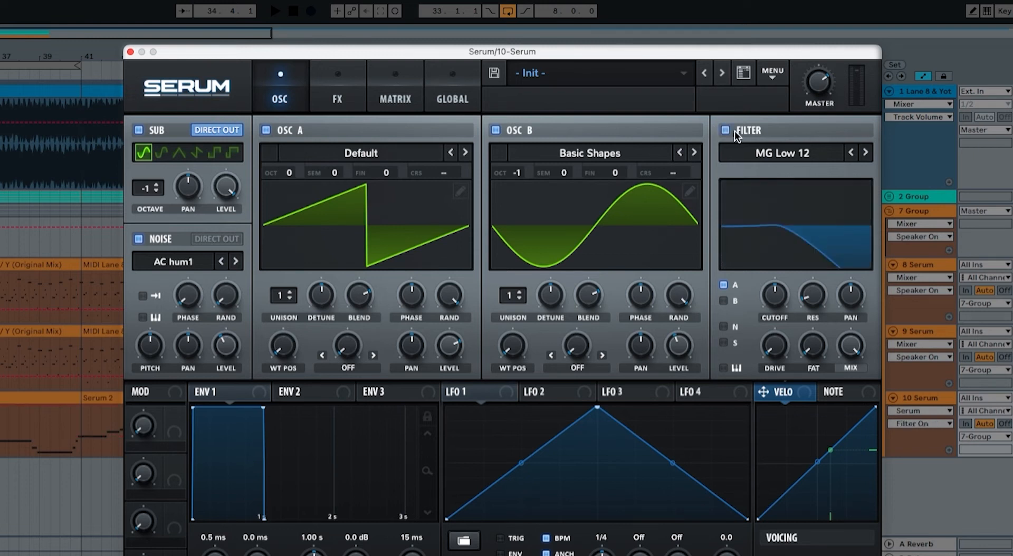
{"action": "left_click", "coordinate": [723, 300]}
{"action": "left_click", "coordinate": [769, 297]}
{"action": "left_click_drag", "start_coordinate": [770, 292], "coordinate": [768, 301]}
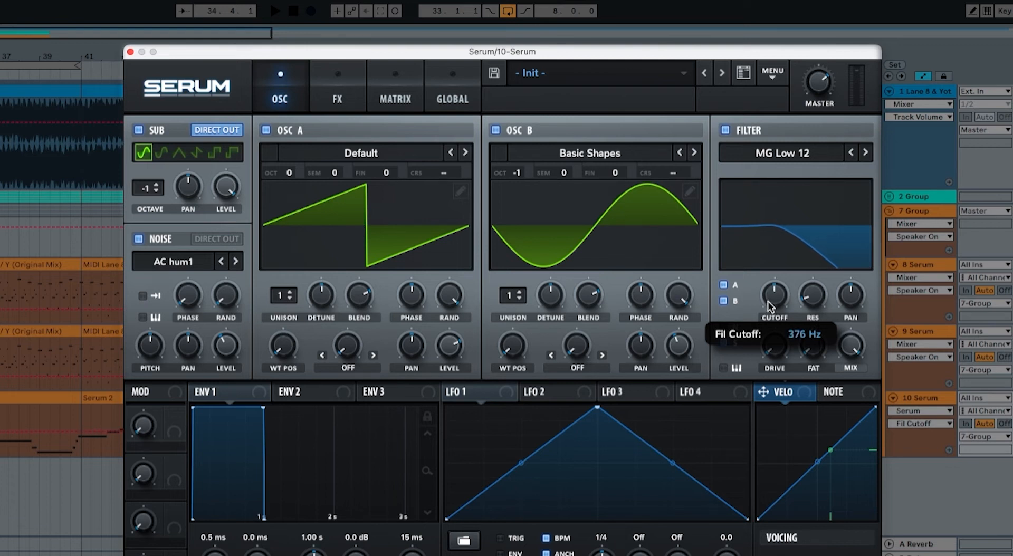
Route the Sub through the filter, lower the resonance, raise the drive, and audition the patch
{"action": "left_click", "coordinate": [817, 300]}
{"action": "left_click_drag", "start_coordinate": [817, 297], "coordinate": [813, 320]}
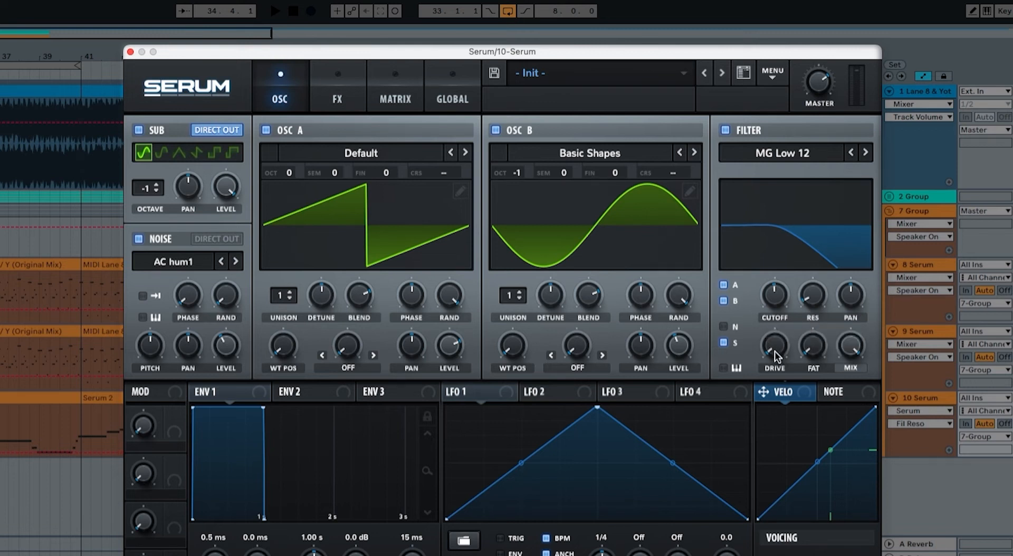
{"action": "left_click_drag", "start_coordinate": [773, 349], "coordinate": [774, 324]}
{"action": "key", "text": "space"}
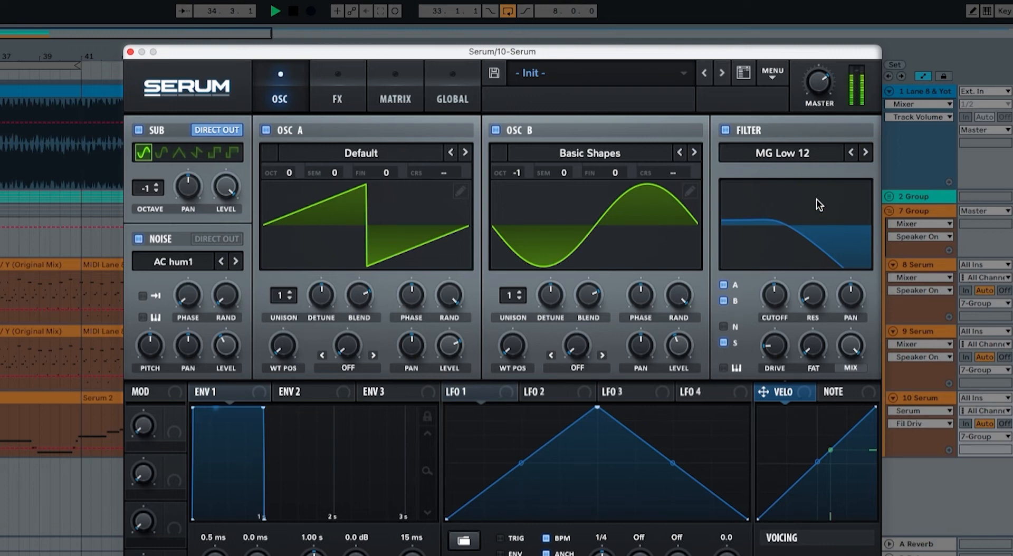
{"action": "key", "text": "space"}
Change the filter type to MG Low 24 and audition the patch
{"action": "left_click", "coordinate": [860, 153]}
{"action": "left_click", "coordinate": [860, 153]}
{"action": "key", "text": "space"}
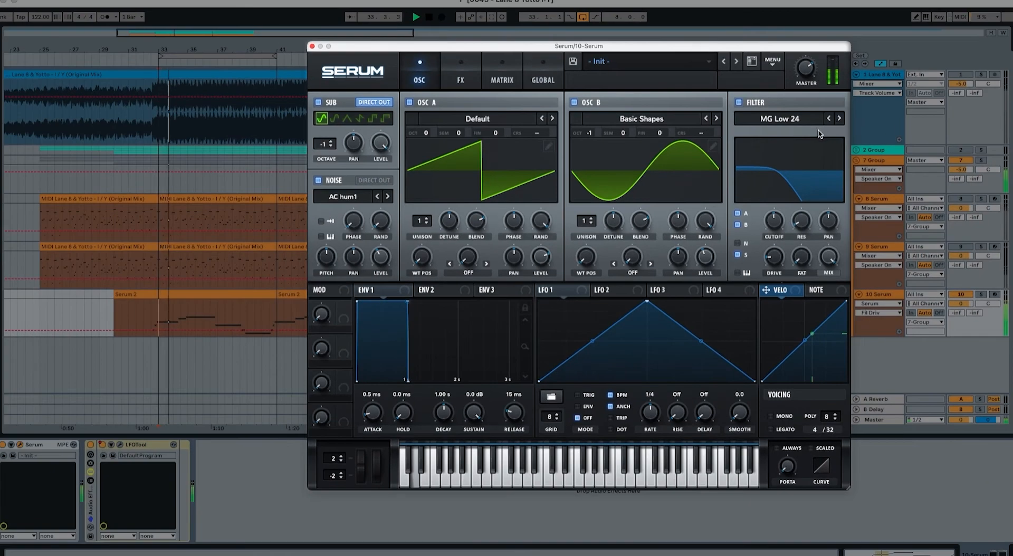
{"action": "key", "text": "space"}
Enable the Hyper/Dimension effect, set Dimension size to minimum, slightly raise its mix, and audition the patch
{"action": "left_click", "coordinate": [462, 79]}
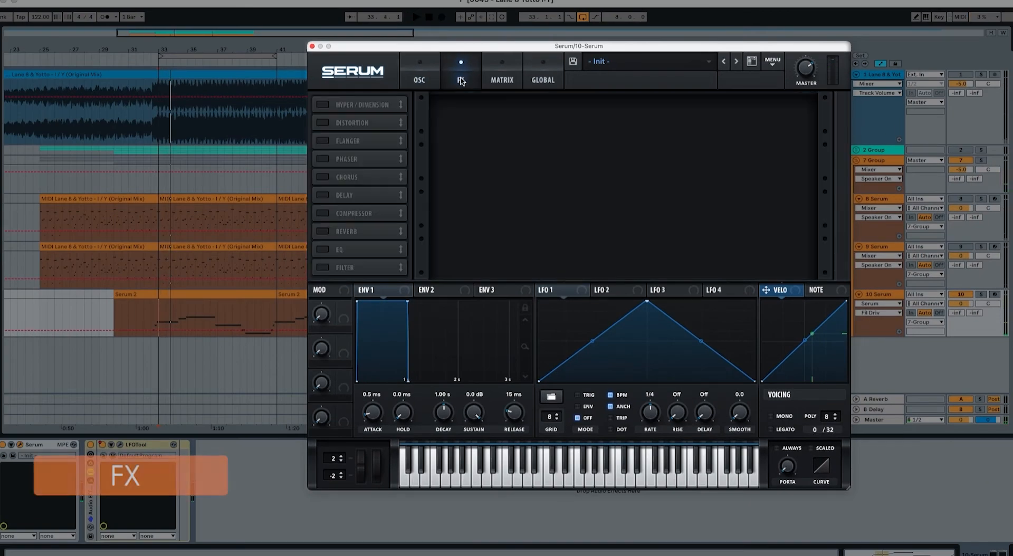
{"action": "left_click", "coordinate": [323, 105]}
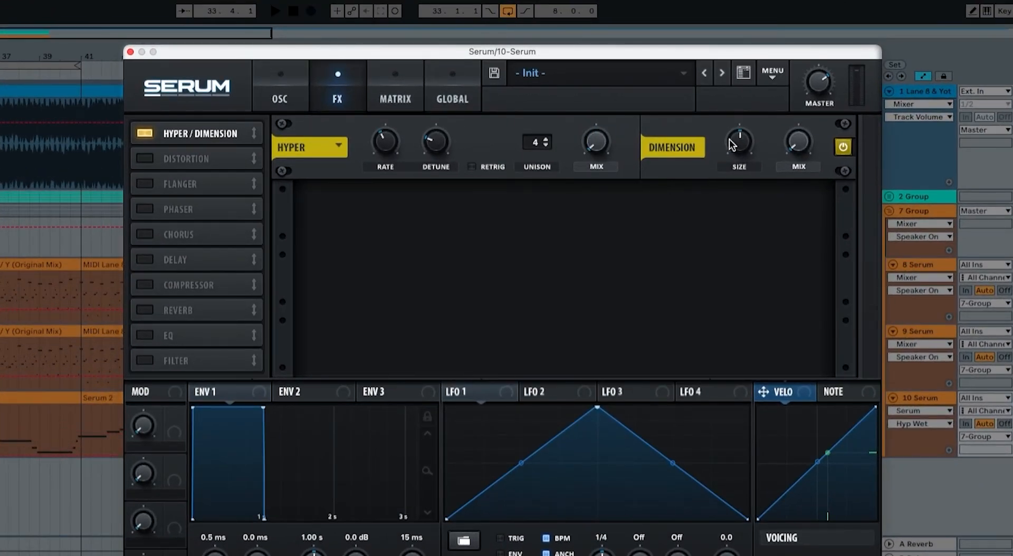
{"action": "left_click_drag", "start_coordinate": [739, 142], "coordinate": [730, 261]}
{"action": "left_click_drag", "start_coordinate": [801, 141], "coordinate": [797, 139]}
{"action": "key", "text": "space"}
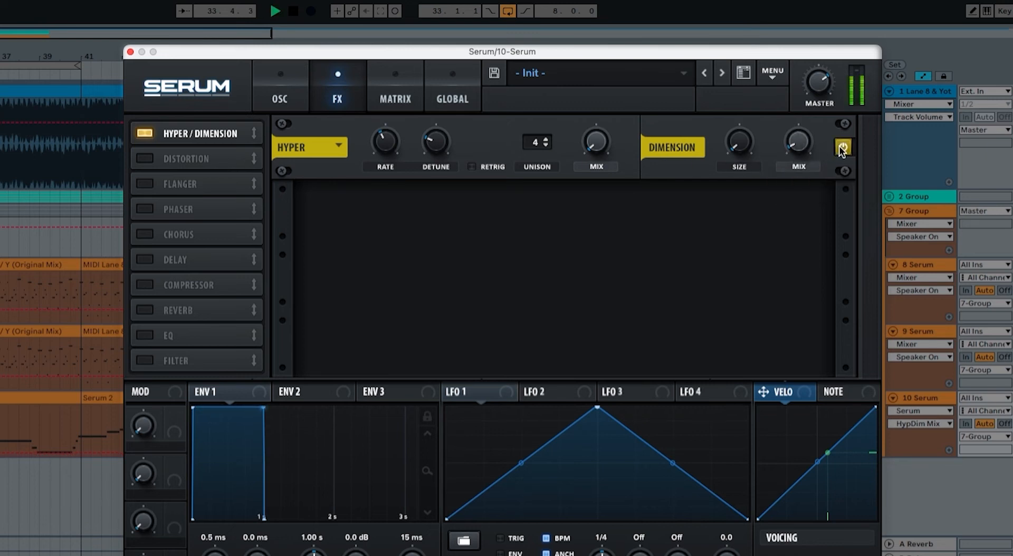
{"action": "key", "text": "space"}
Enable the Tube Distortion effect, raise its drive, and audition the patch
{"action": "left_click", "coordinate": [145, 158]}
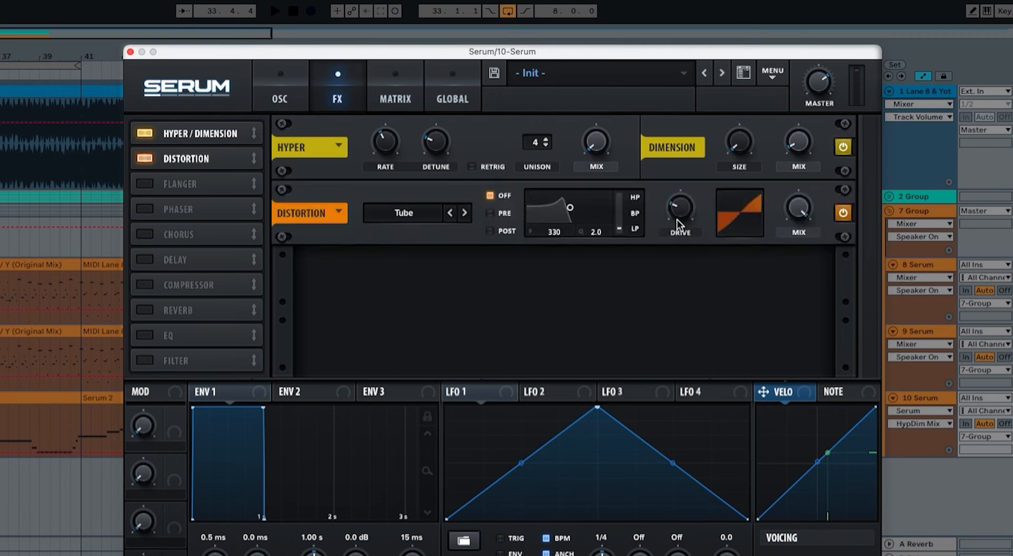
{"action": "left_click_drag", "start_coordinate": [679, 214], "coordinate": [692, 131]}
{"action": "key", "text": "space"}
{"action": "key", "text": "space"}
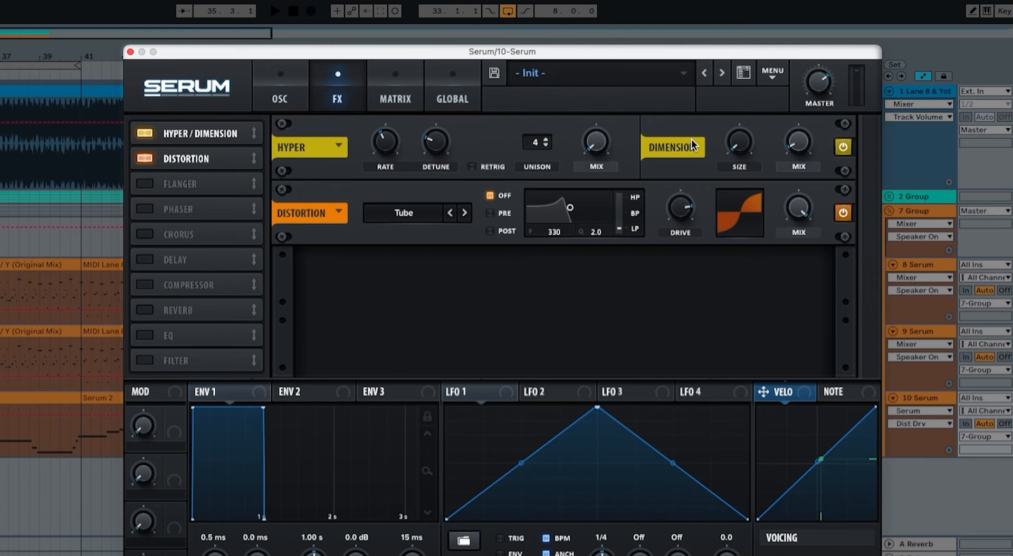
{"action": "key", "text": "space"}
{"action": "key", "text": "space"}
Add an EQ directly after Distortion and make its upper band a peak at 606 Hz
{"action": "left_click", "coordinate": [144, 338]}
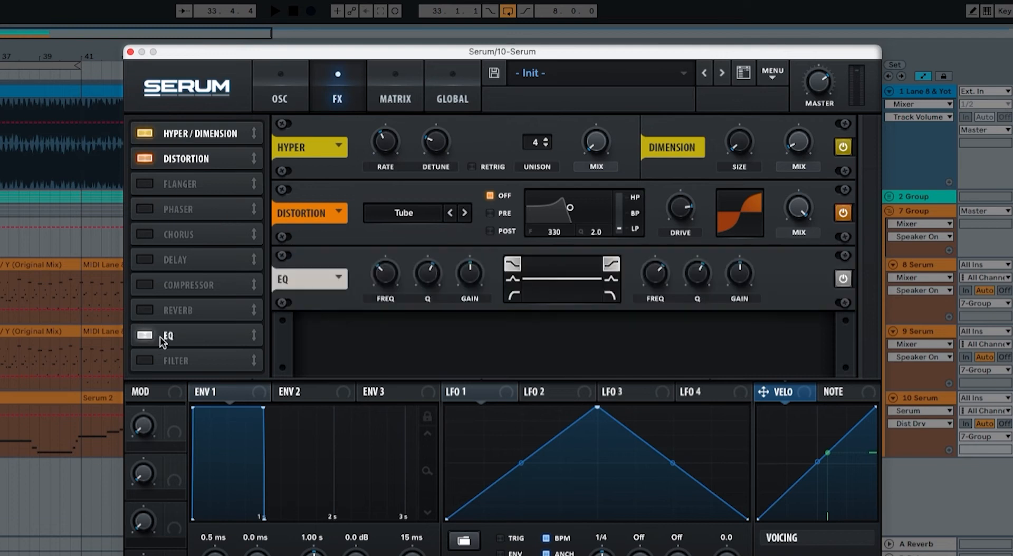
{"action": "left_click_drag", "start_coordinate": [160, 337], "coordinate": [168, 185]}
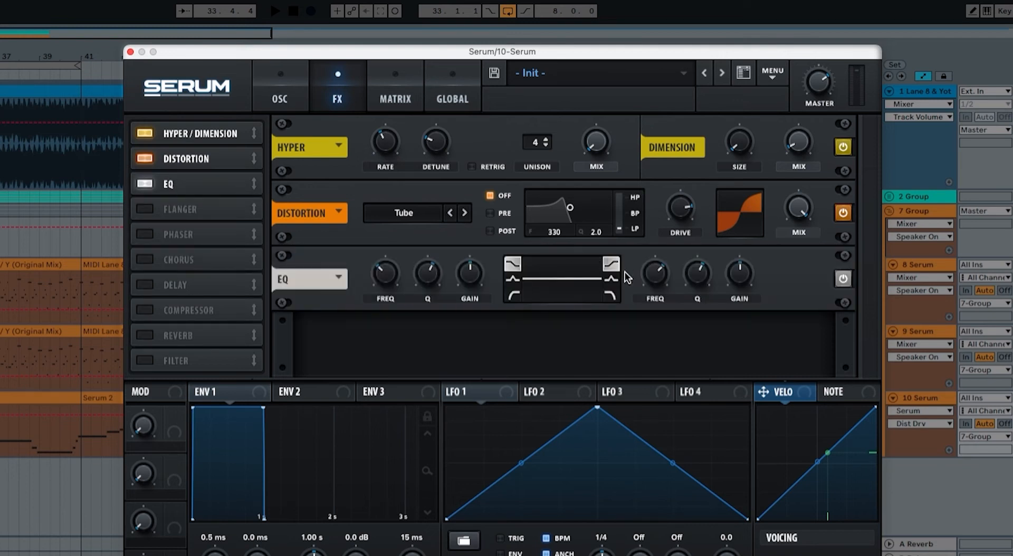
{"action": "left_click", "coordinate": [613, 280]}
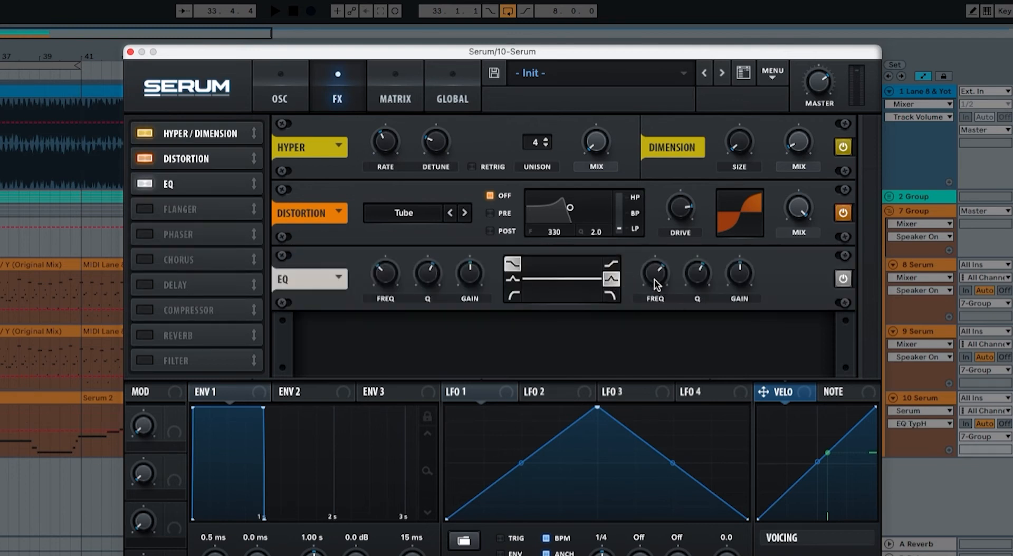
{"action": "left_click_drag", "start_coordinate": [655, 284], "coordinate": [659, 311]}
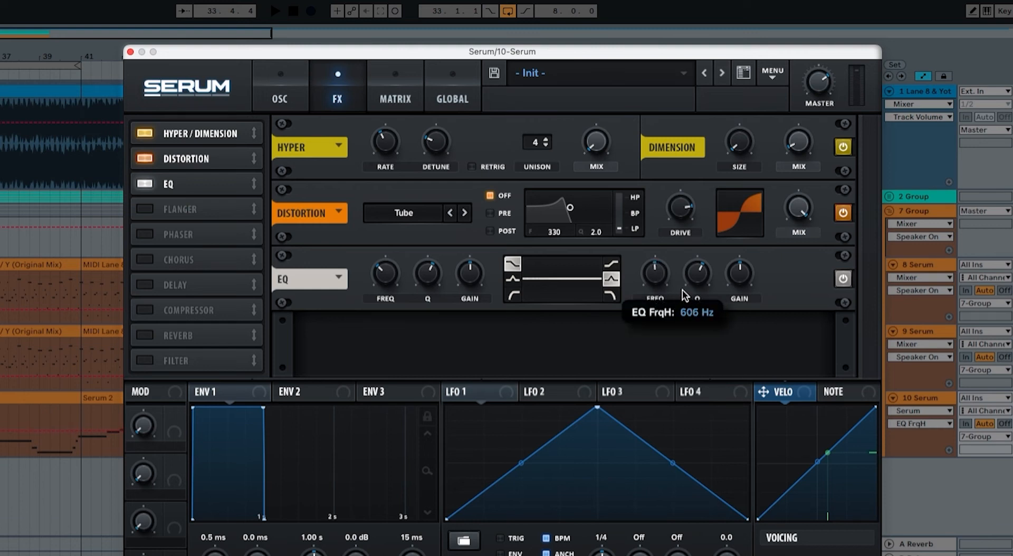
Lower the upper EQ band's Q, raise its gain, and audition the patch
{"action": "left_click_drag", "start_coordinate": [698, 280], "coordinate": [689, 317]}
{"action": "left_click_drag", "start_coordinate": [736, 283], "coordinate": [740, 250]}
{"action": "key", "text": "space"}
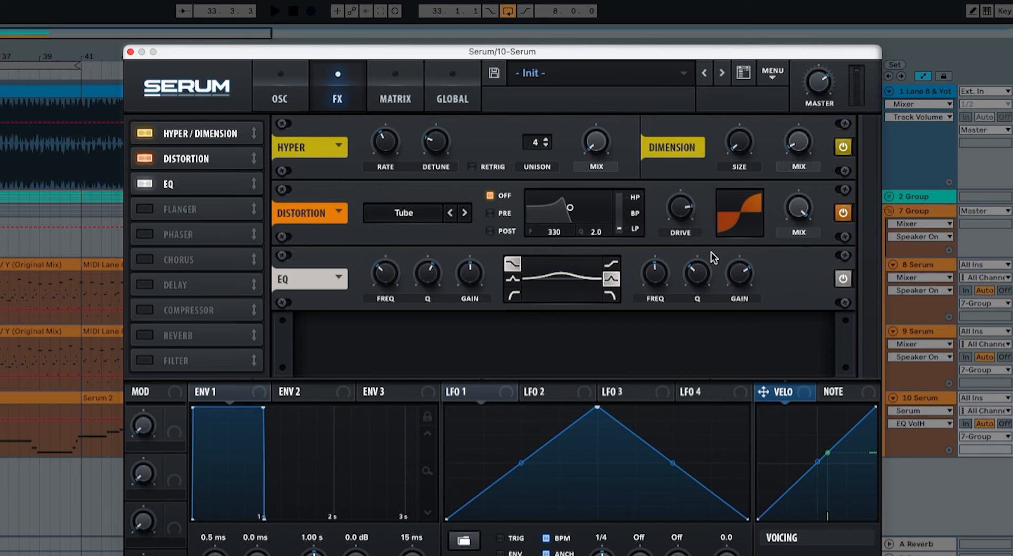
{"action": "key", "text": "space"}
{"action": "left_click", "coordinate": [843, 280]}
{"action": "key", "text": "space"}
Add an MG Low 24 FX filter after the EQ with raised cutoff, resonance at 2%, and more drive
{"action": "left_click", "coordinate": [143, 360]}
{"action": "left_click_drag", "start_coordinate": [177, 364], "coordinate": [178, 209]}
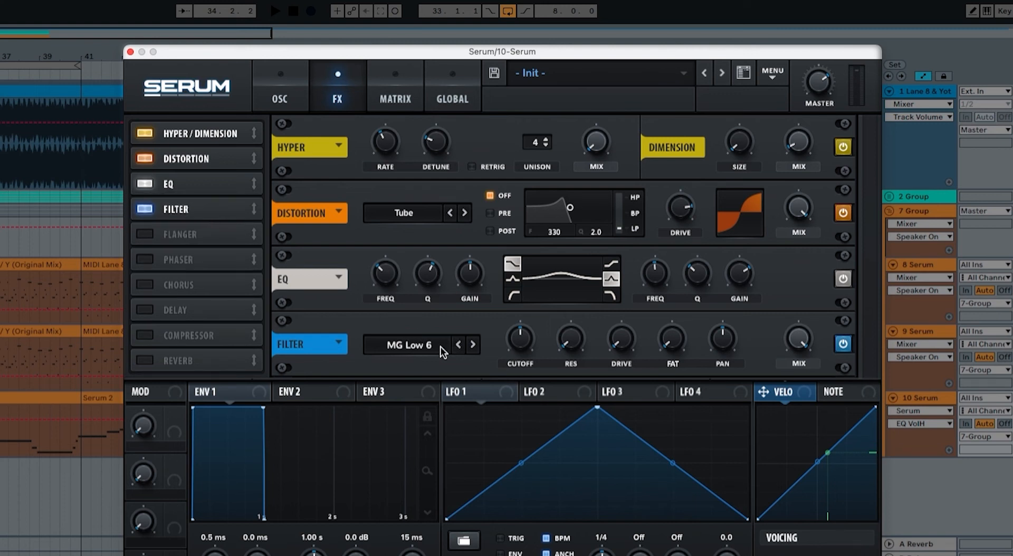
{"action": "left_click", "coordinate": [474, 345]}
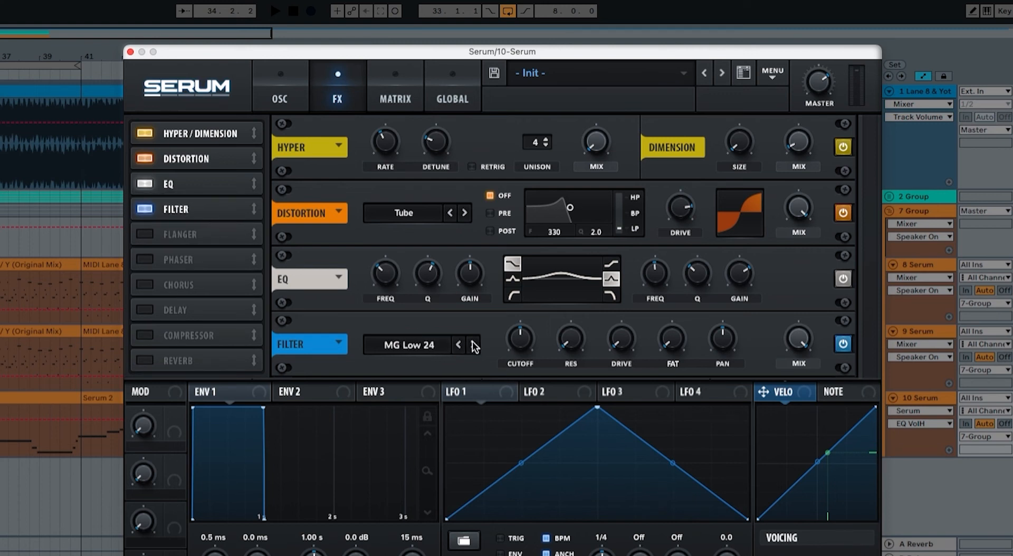
{"action": "left_click_drag", "start_coordinate": [515, 341], "coordinate": [522, 317]}
{"action": "left_click", "coordinate": [565, 343]}
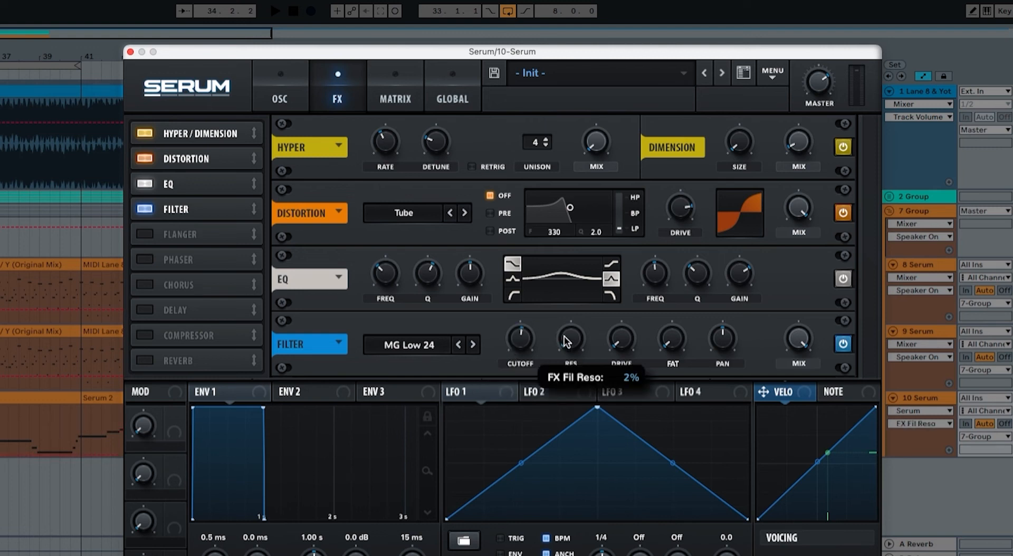
{"action": "left_click_drag", "start_coordinate": [618, 349], "coordinate": [625, 298]}
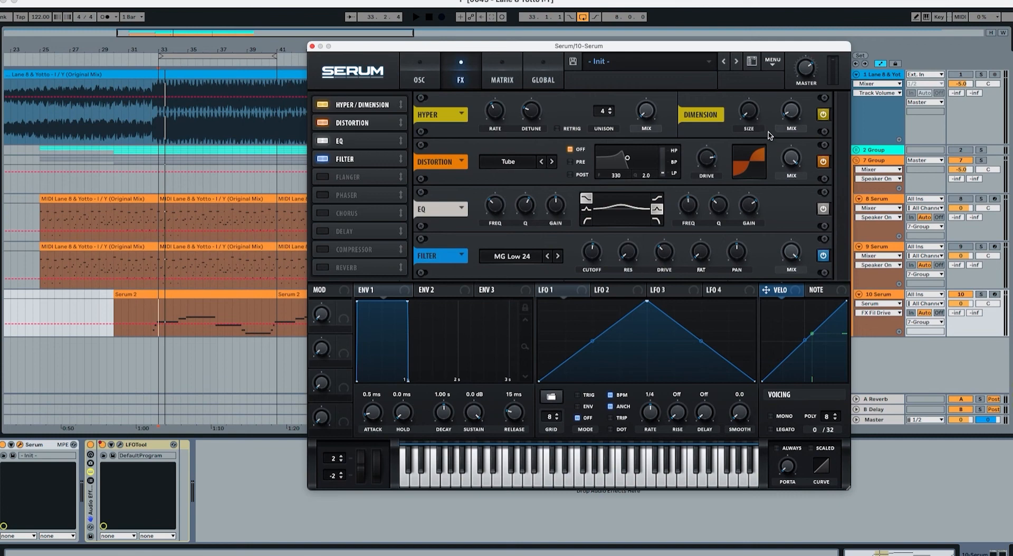
Lower the patch's master volume and compare the sound against the original track
{"action": "left_click_drag", "start_coordinate": [798, 85], "coordinate": [801, 97]}
{"action": "key", "text": "space"}
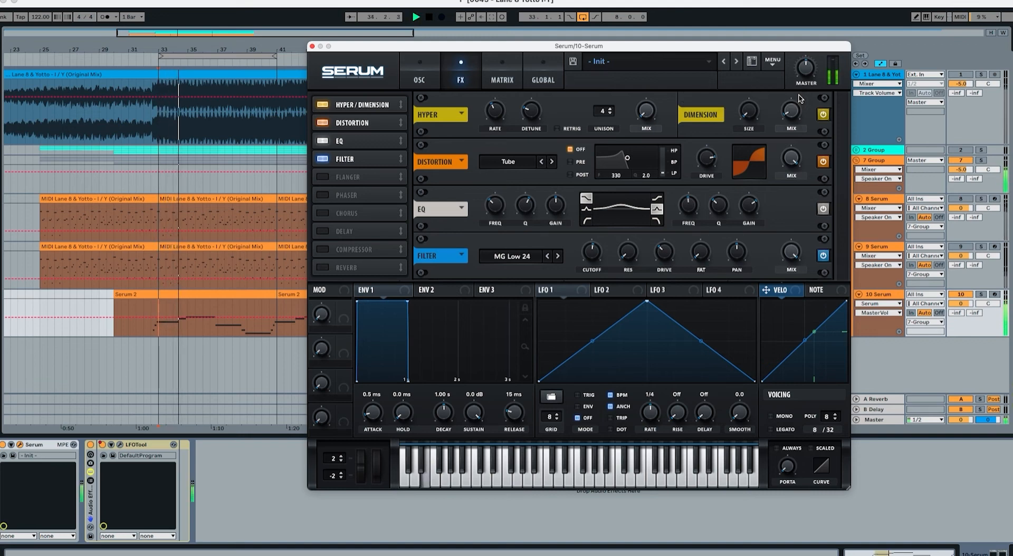
{"action": "key", "text": "space"}
{"action": "key", "text": "space"}
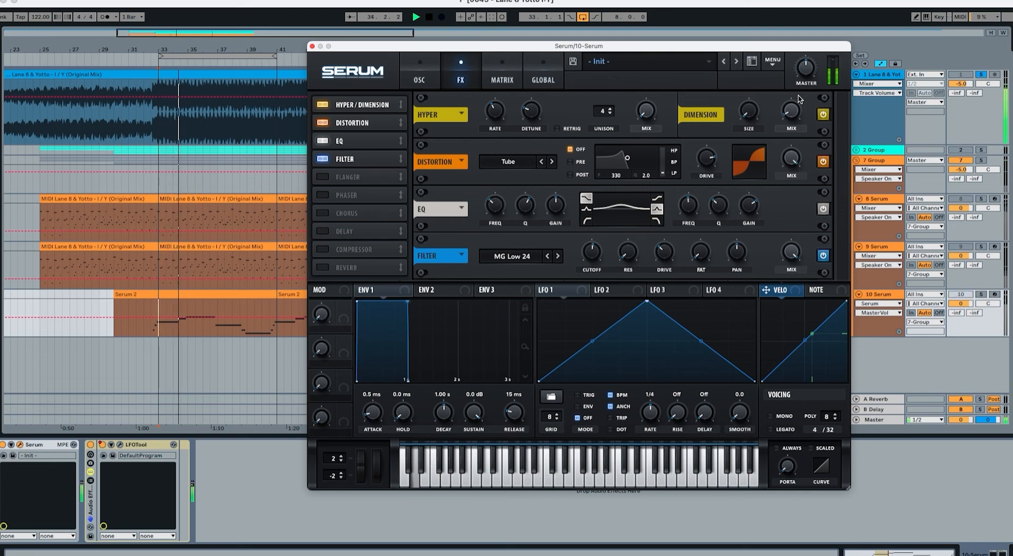
{"action": "key", "text": "space"}
{"action": "key", "text": "space"}
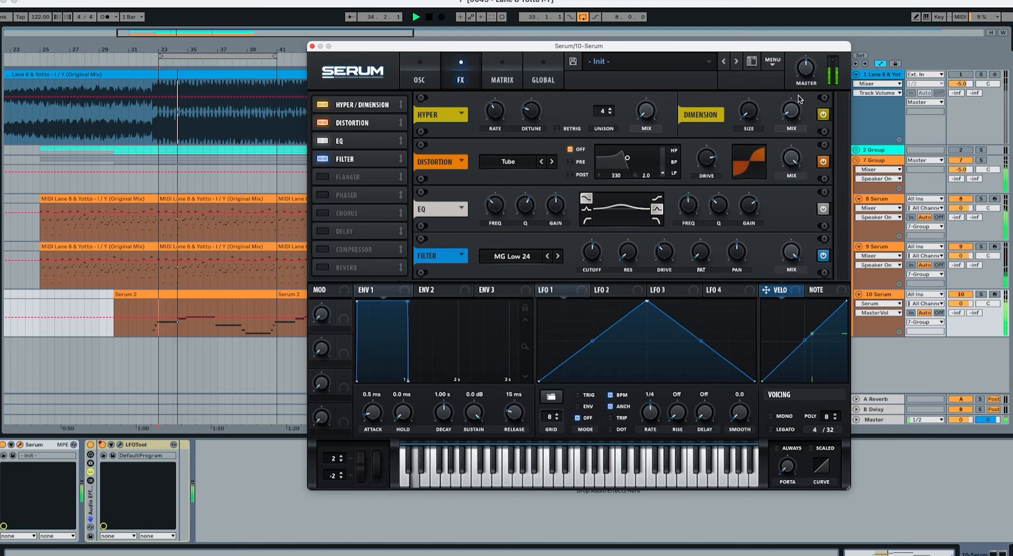
{"action": "key", "text": "space"}
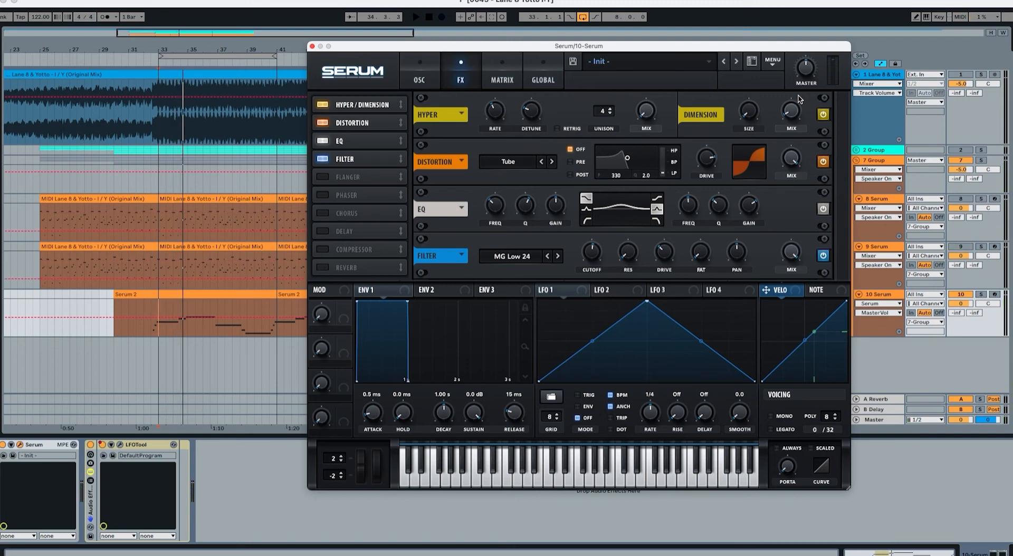
Duplicate the 10 Serum track for a third bass layer and disable the copy's Sub oscillator
{"action": "left_click", "coordinate": [884, 295]}
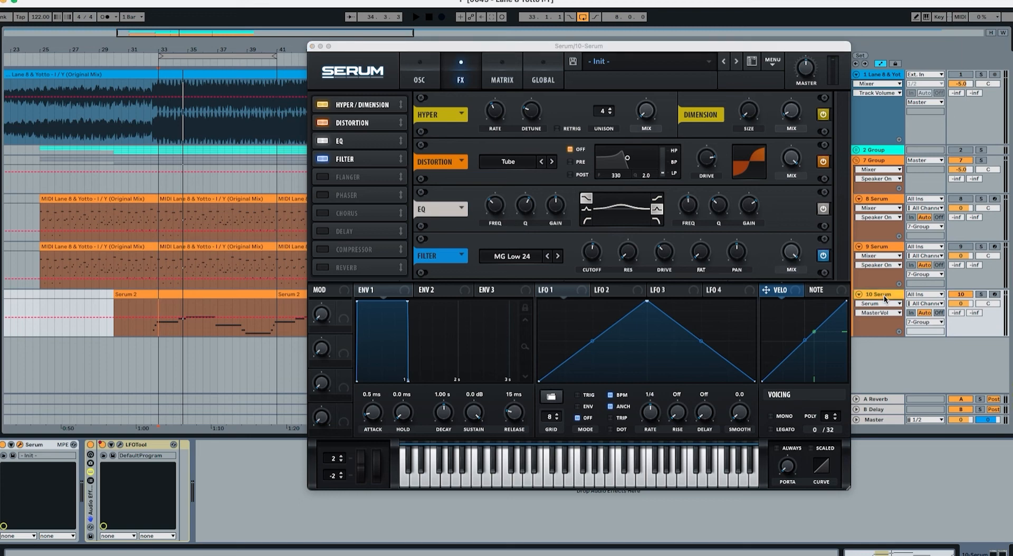
{"action": "key", "text": "super+d"}
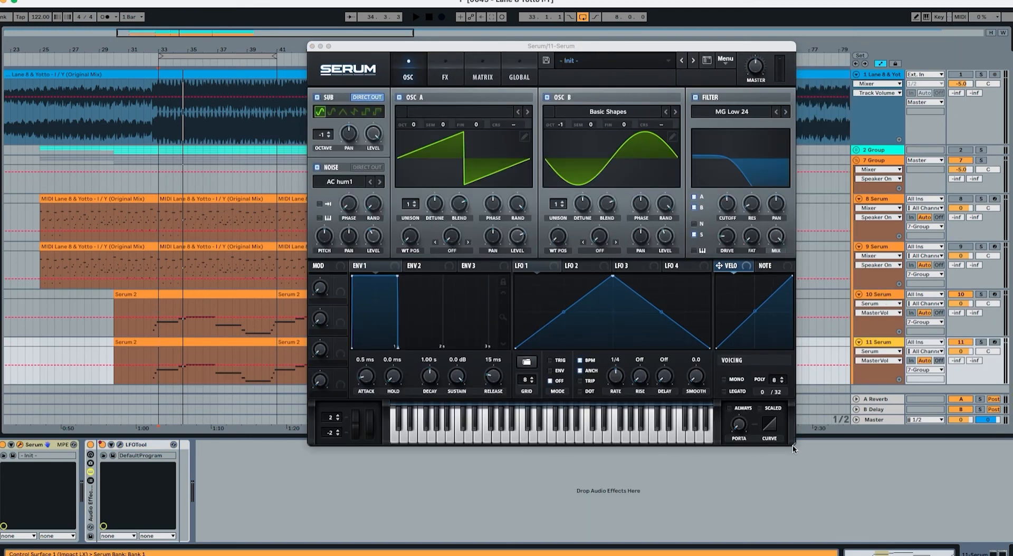
{"action": "left_click_drag", "start_coordinate": [792, 445], "coordinate": [850, 473]}
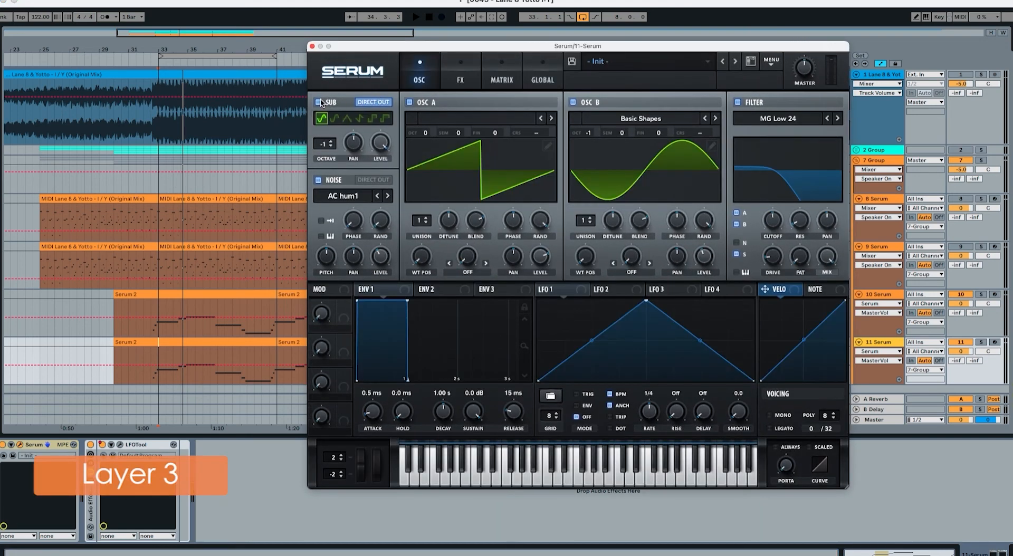
{"action": "left_click", "coordinate": [318, 102]}
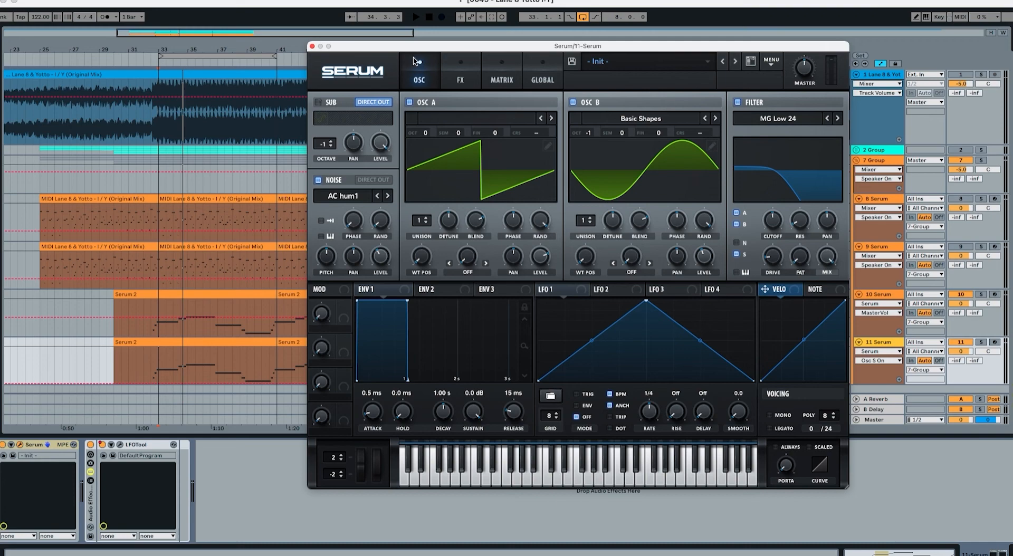
Switch the new layer's lower EQ band to high-pass, set its Q to 41%, and raise its frequency
{"action": "left_click", "coordinate": [455, 74]}
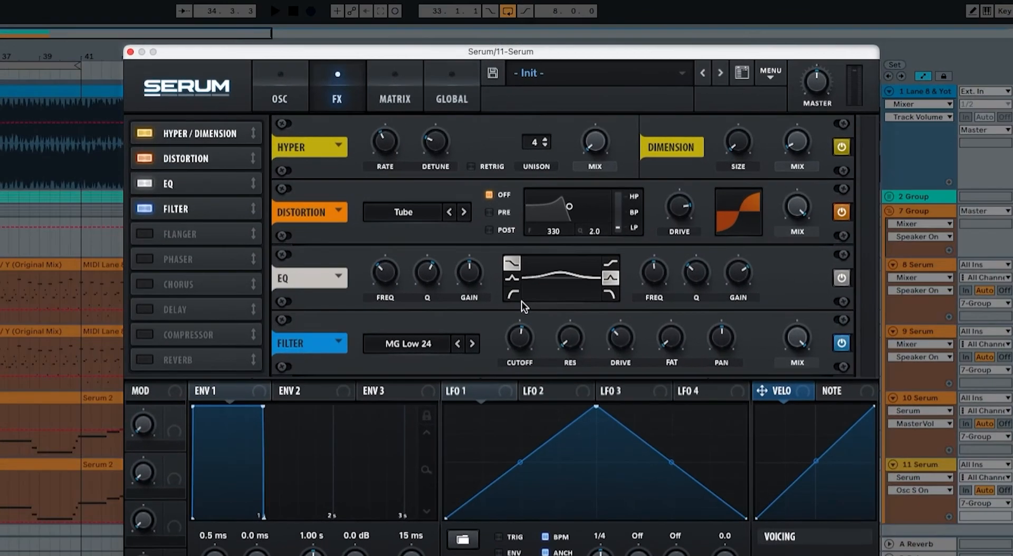
{"action": "left_click", "coordinate": [586, 221]}
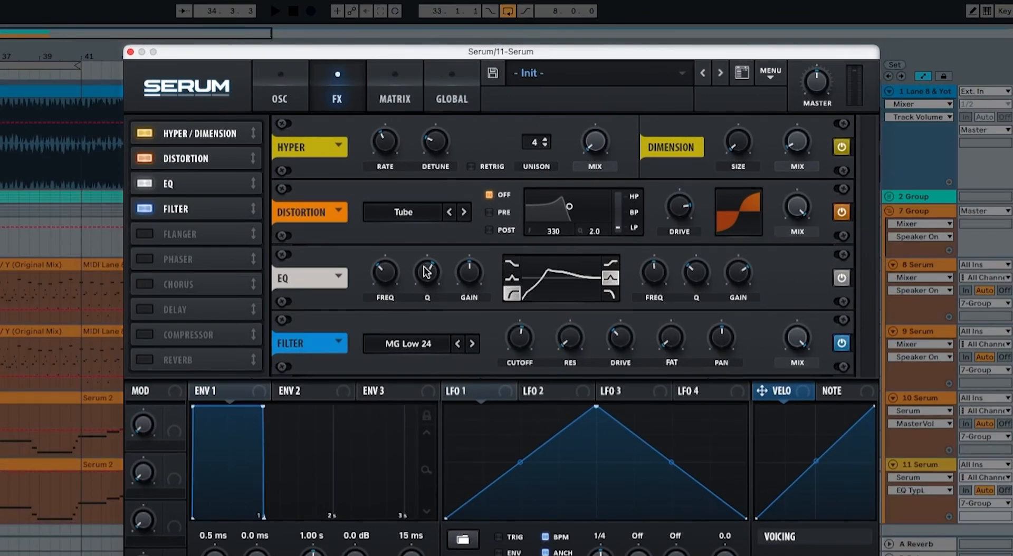
{"action": "left_click_drag", "start_coordinate": [426, 272], "coordinate": [422, 300]}
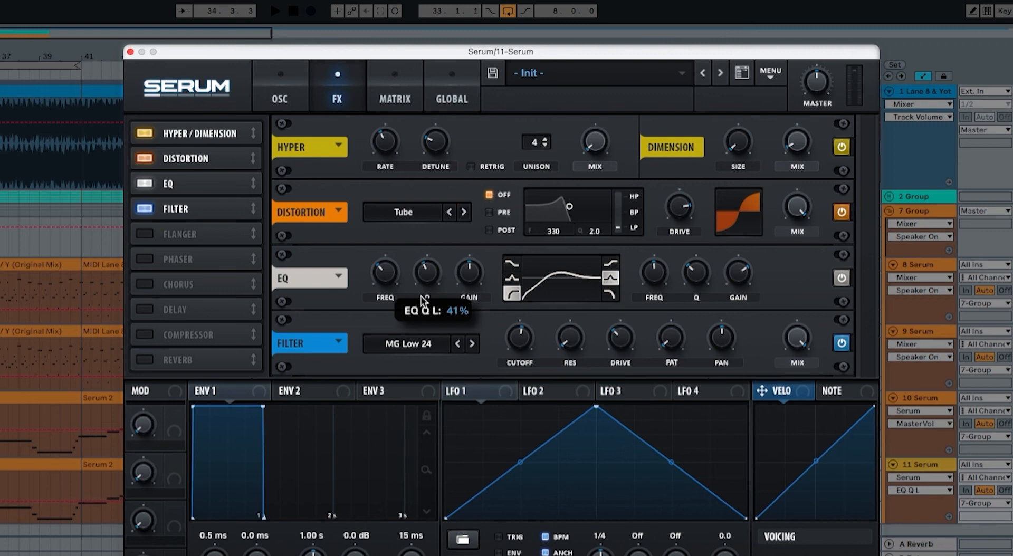
{"action": "left_click_drag", "start_coordinate": [384, 272], "coordinate": [388, 203]}
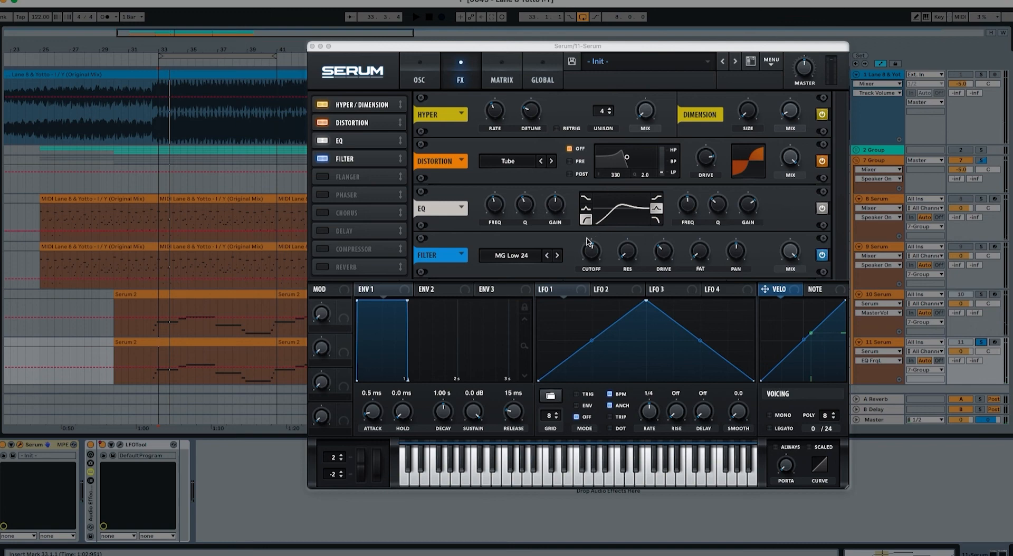
Adjust the new layer's FX filter cutoff, set its master volume to 65%, and unsolo the 11 Serum track
{"action": "left_click", "coordinate": [590, 255]}
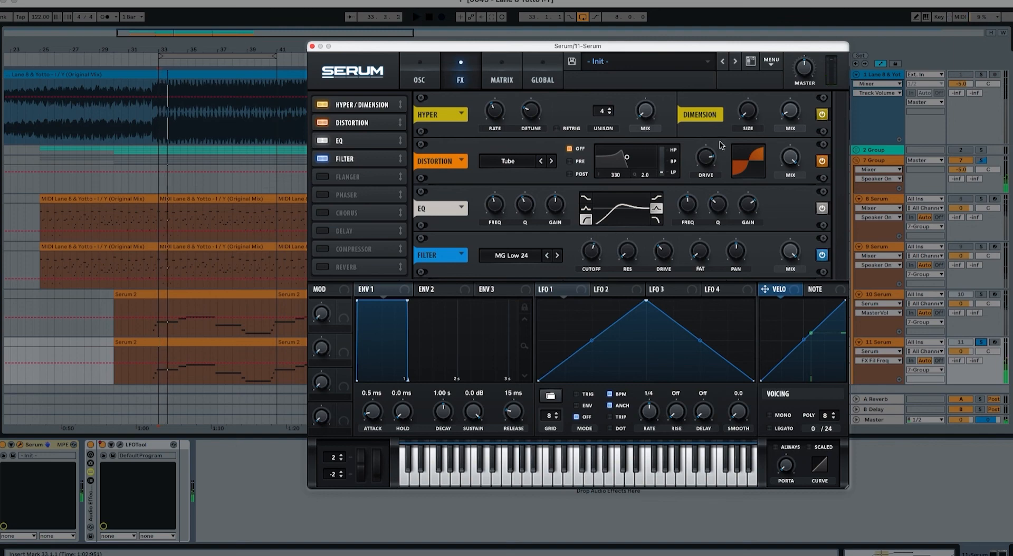
{"action": "mouse_move", "coordinate": [804, 72]}
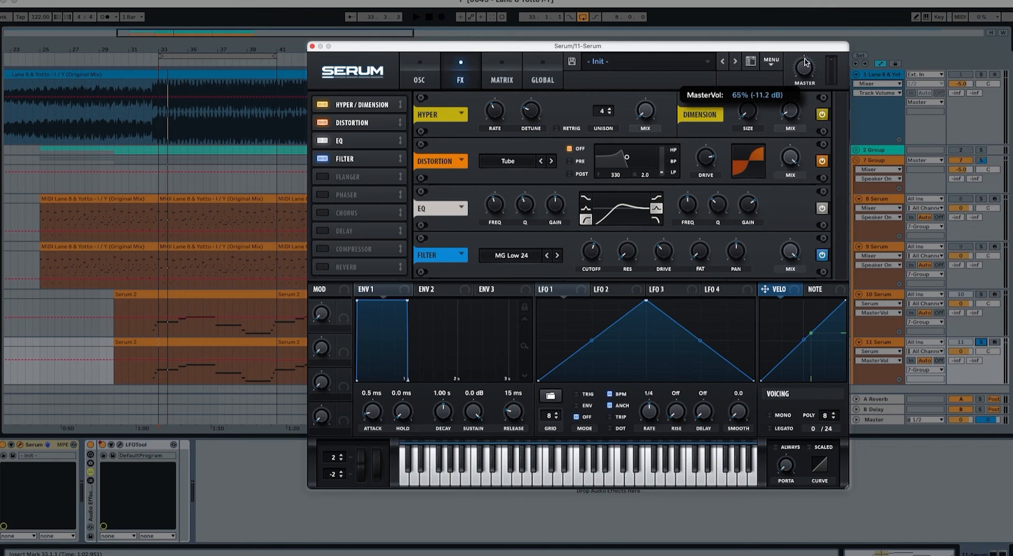
{"action": "left_click", "coordinate": [983, 342]}
Audition the mix, comparing it with the 11 Serum layer switched off and on
{"action": "key", "text": "space"}
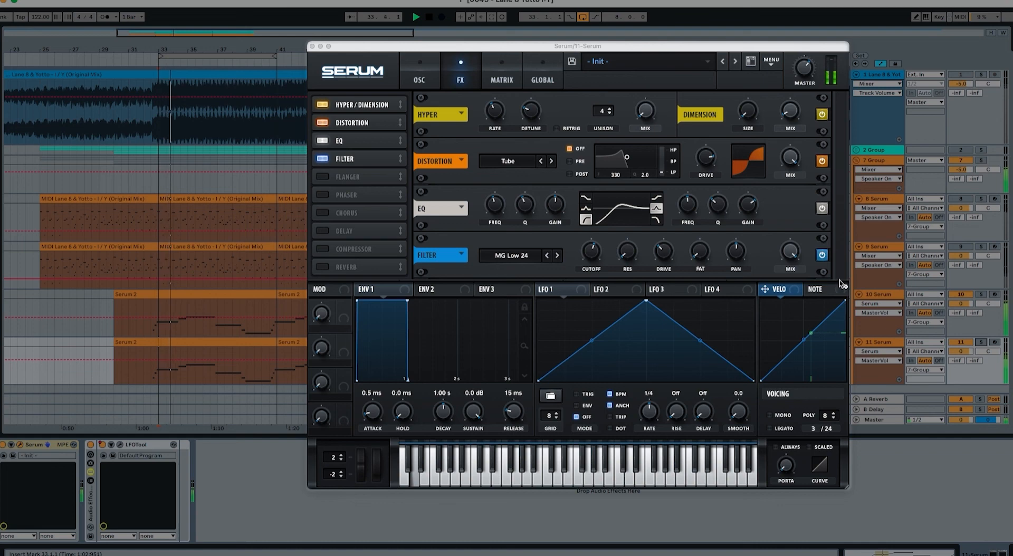
{"action": "key", "text": "space"}
{"action": "left_click", "coordinate": [963, 344]}
{"action": "key", "text": "space"}
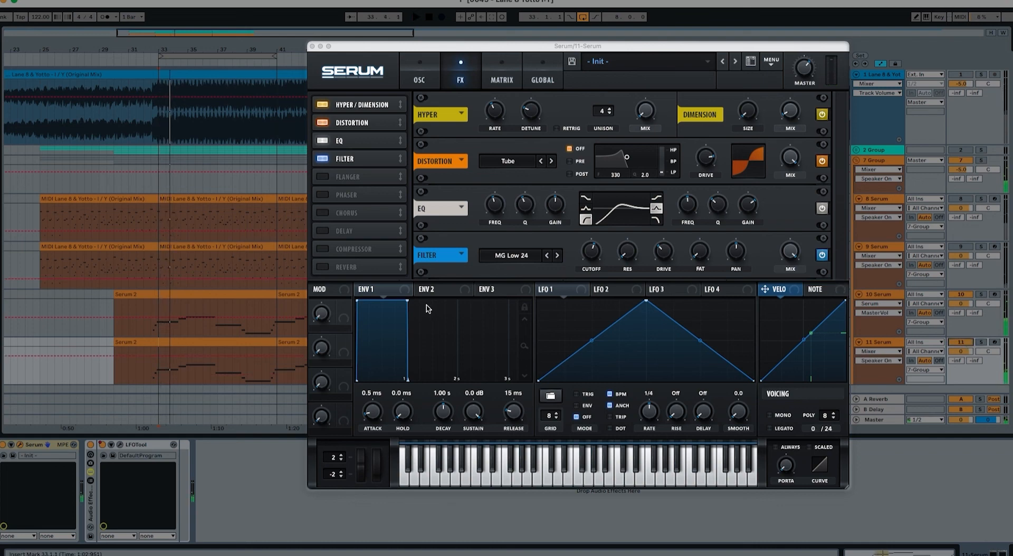
{"action": "key", "text": "space"}
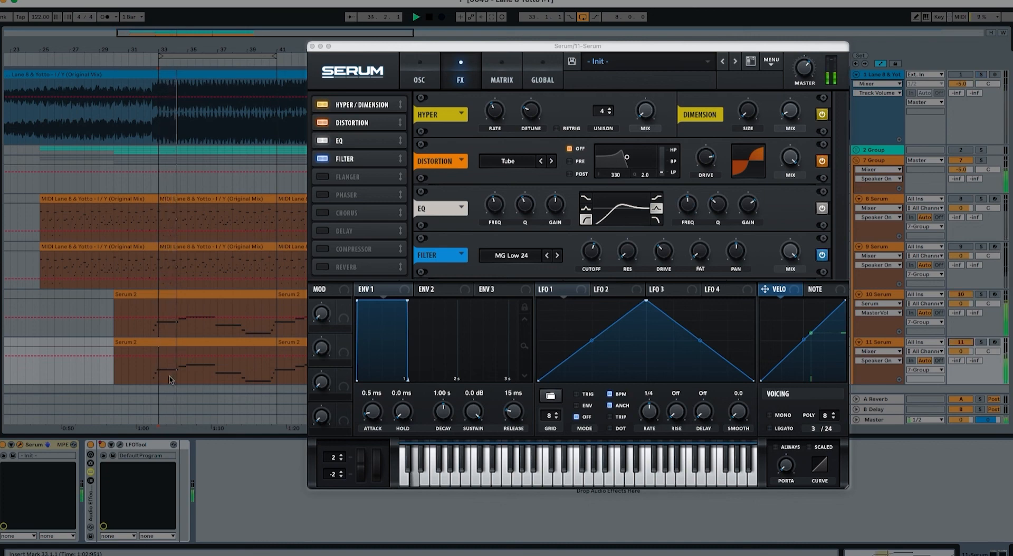
{"action": "key", "text": "space"}
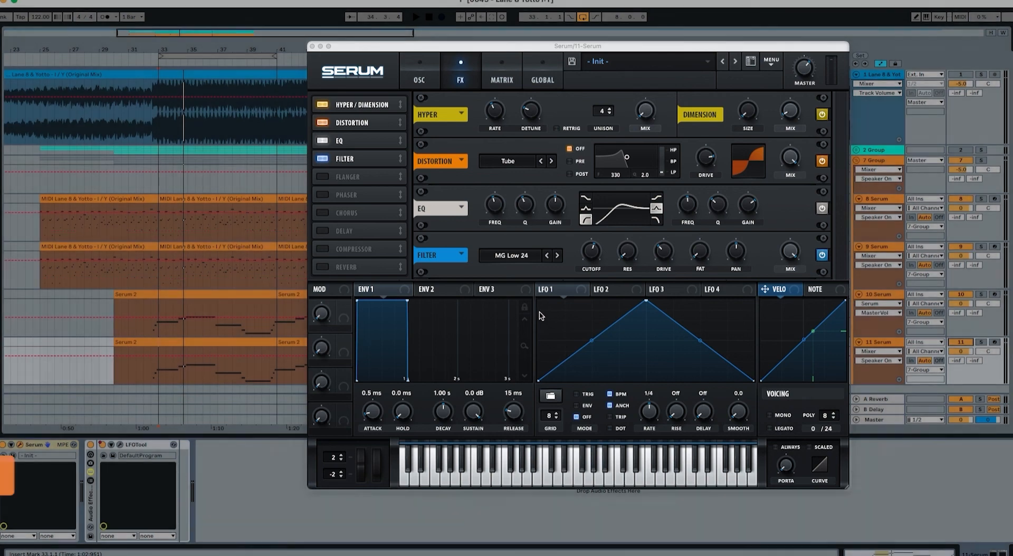
Play the finished layers against the original track, starting again from bar 29
{"action": "key", "text": "space"}
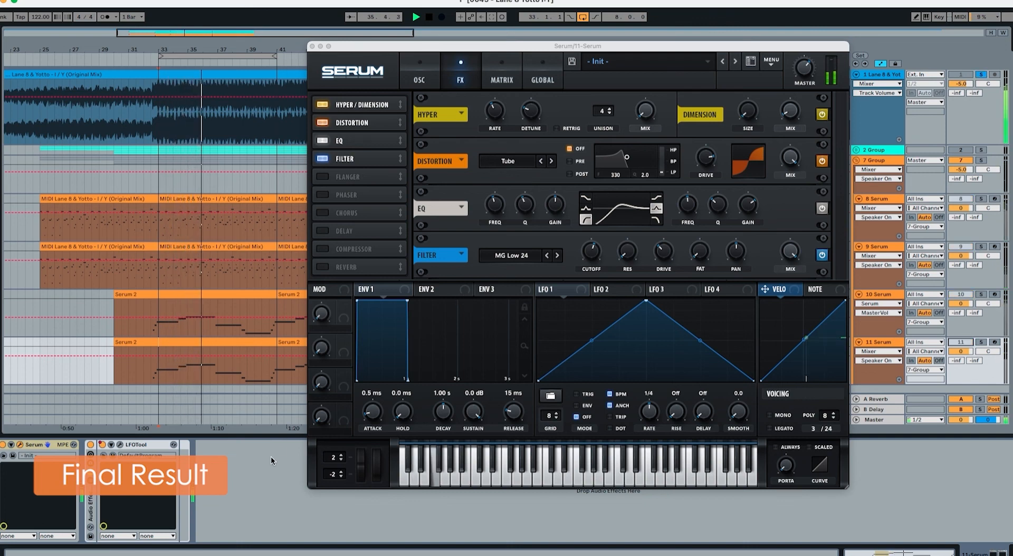
{"action": "left_click", "coordinate": [174, 387]}
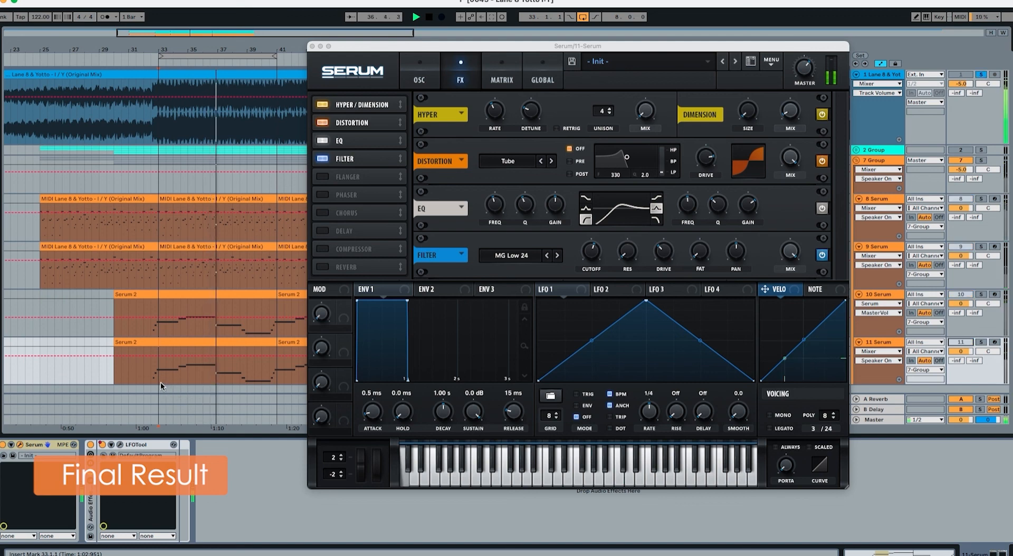
{"action": "left_click", "coordinate": [98, 281]}
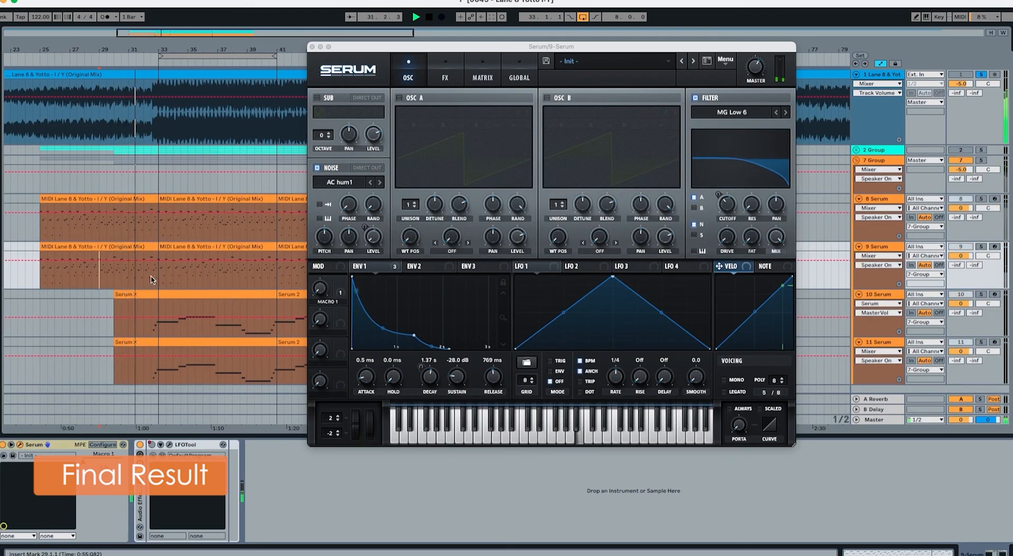
{"action": "key", "text": "space"}
Set the 9 Serum track's volume to 1.0 and audition the result against the original
{"action": "left_click_drag", "start_coordinate": [954, 258], "coordinate": [954, 255]}
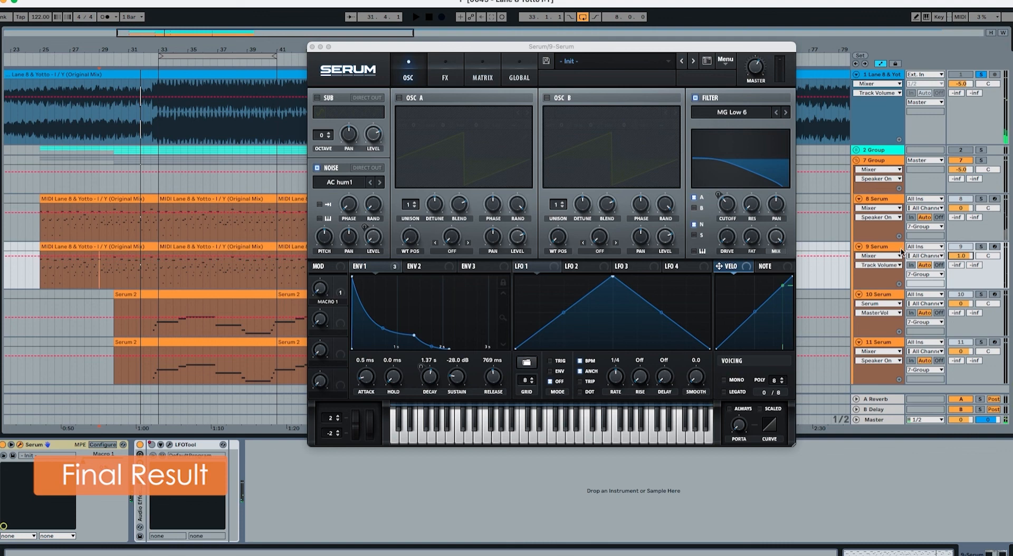
{"action": "key", "text": "space"}
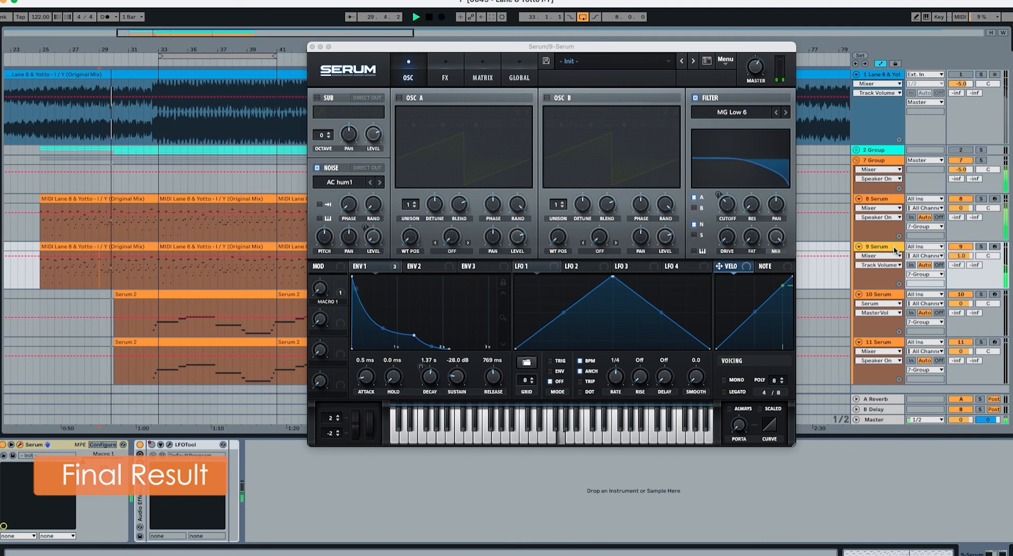
{"action": "key", "text": "space"}
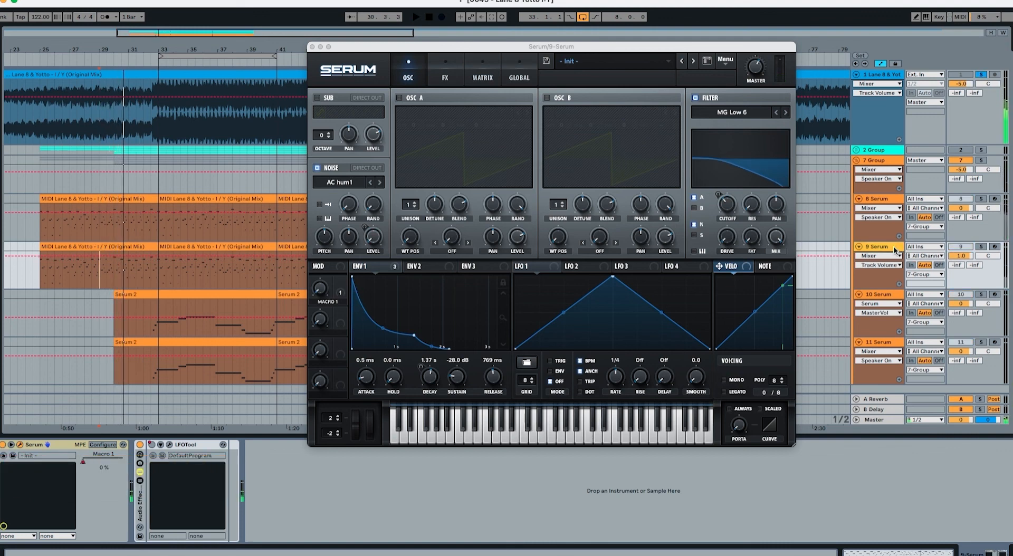